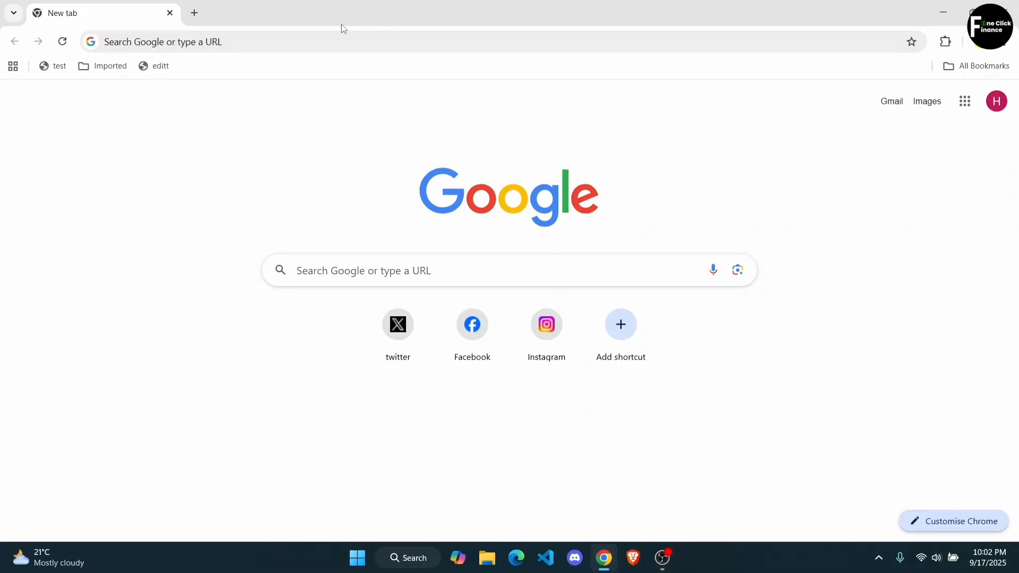
Step: Open Google Forms at docs.google.com/forms and create a blank form
left_click(315, 40)
type("docs.google.com")
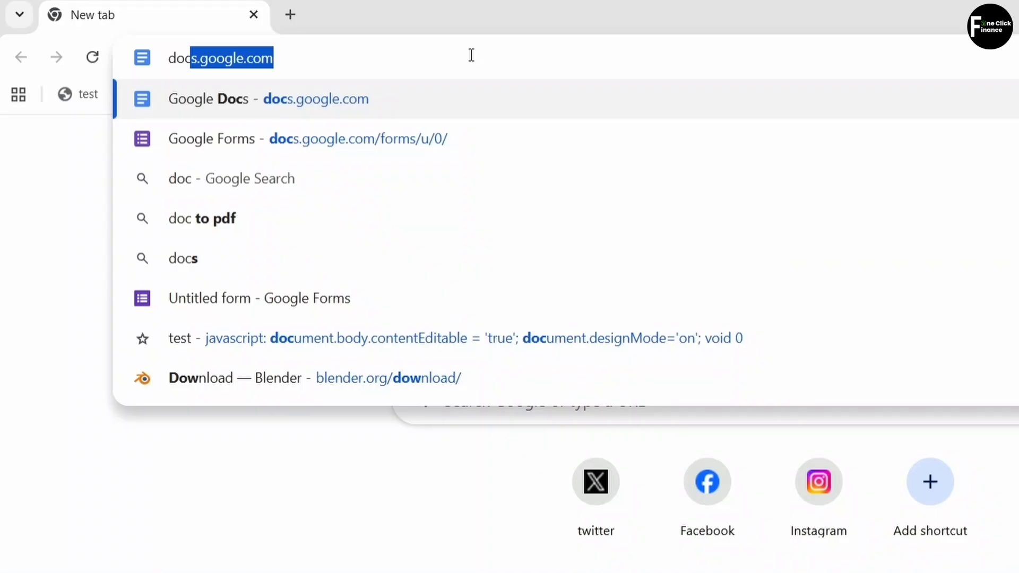
key("Right")
type("/form")
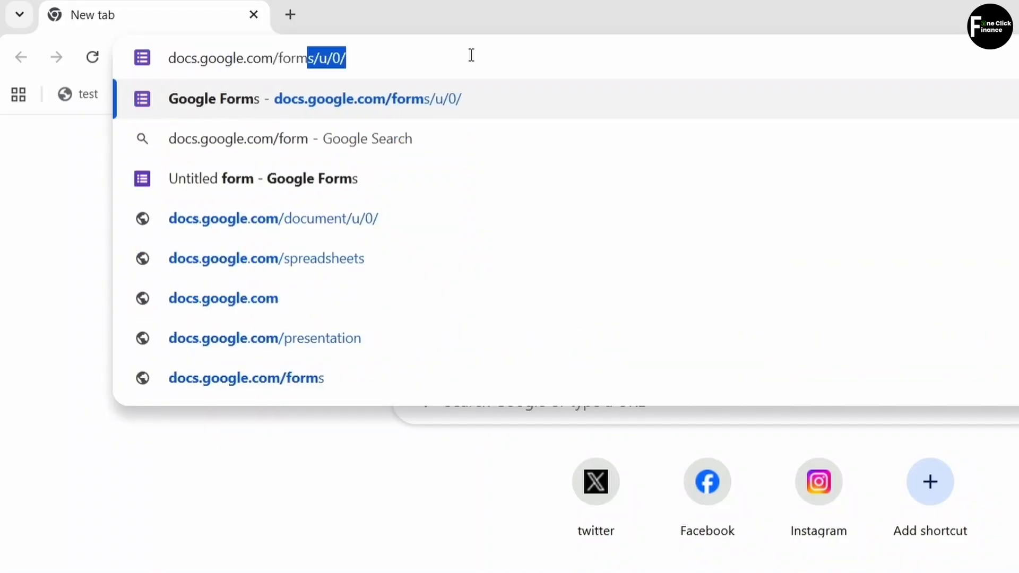
key("Return")
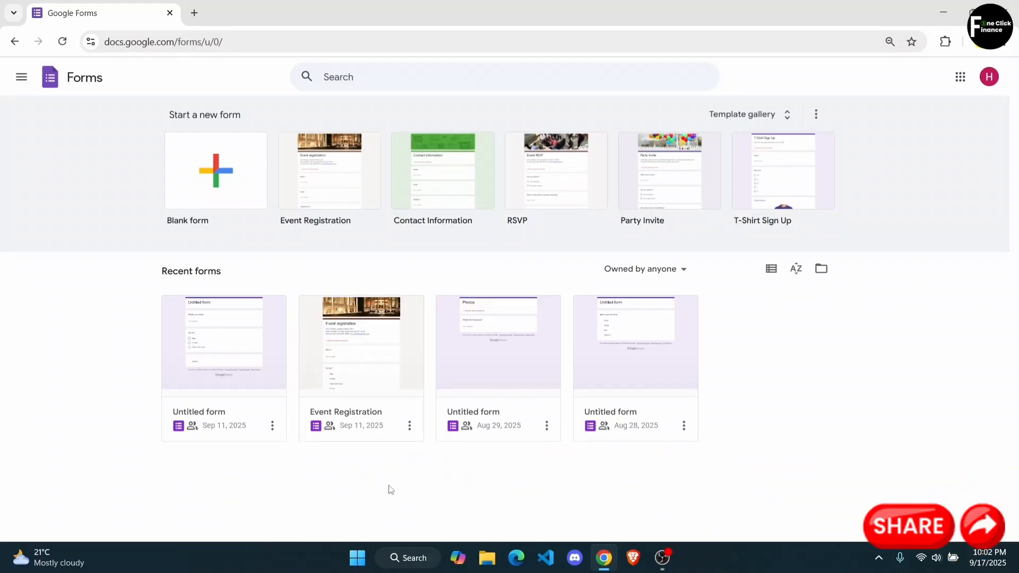
left_click(216, 181)
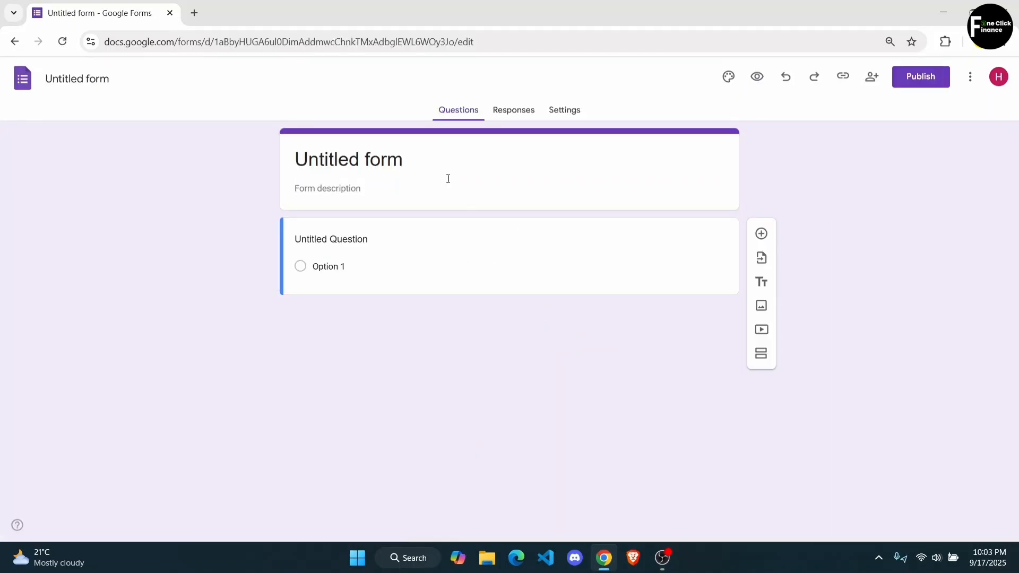
Step: Change the first question to the Short answer type and title it "Your Name?"
left_click(623, 279)
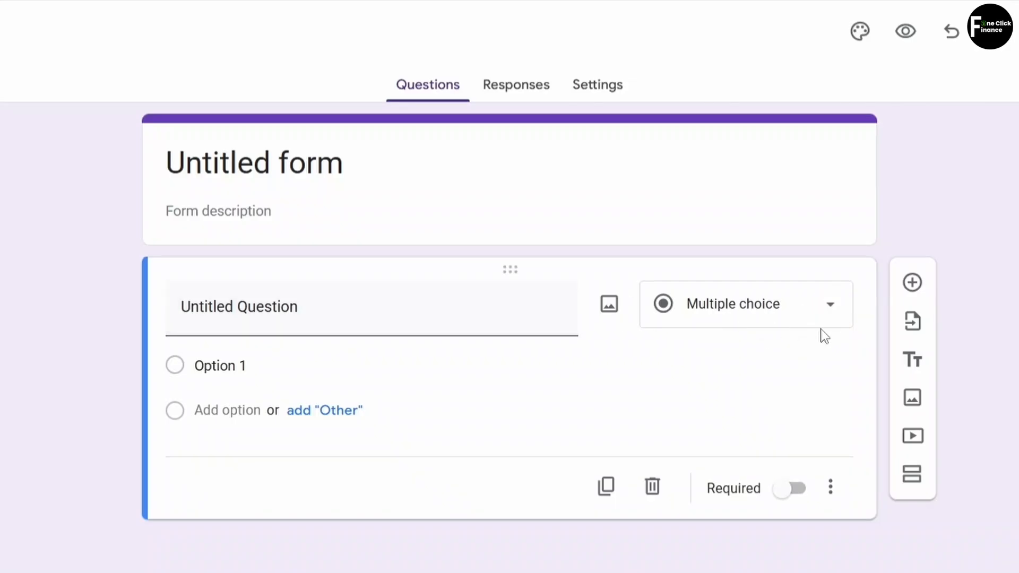
left_click(835, 315)
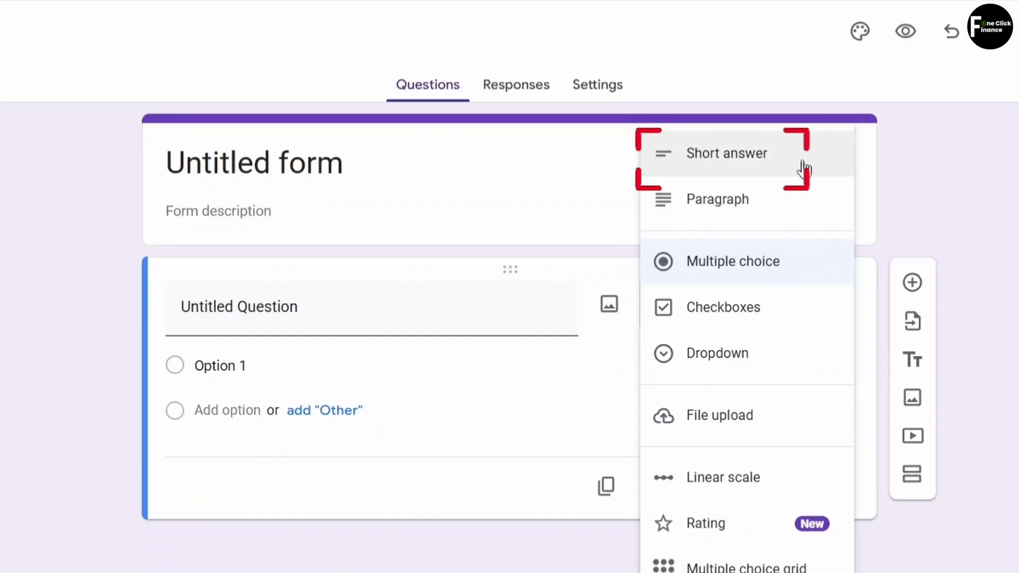
left_click(750, 159)
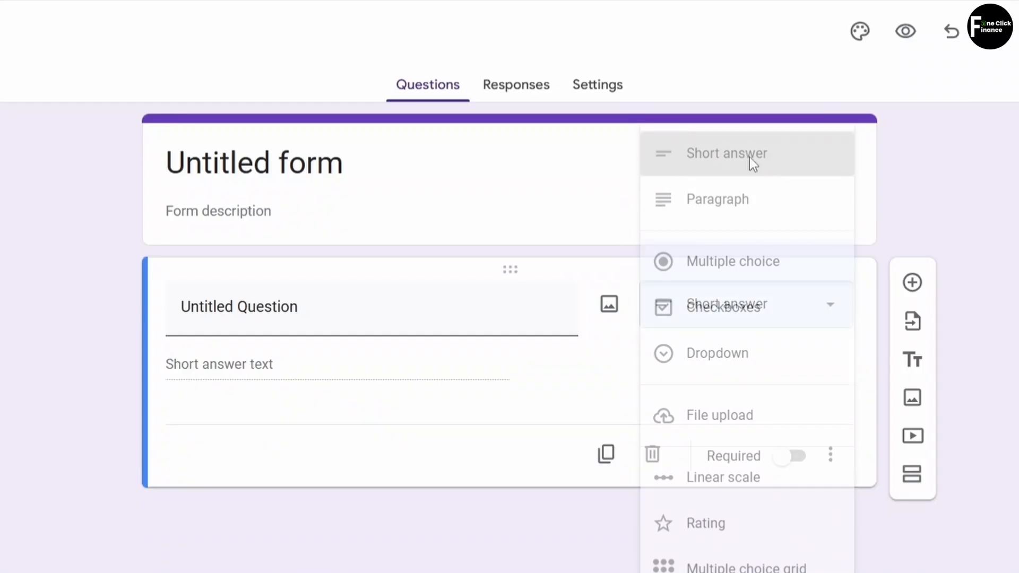
left_click(253, 297)
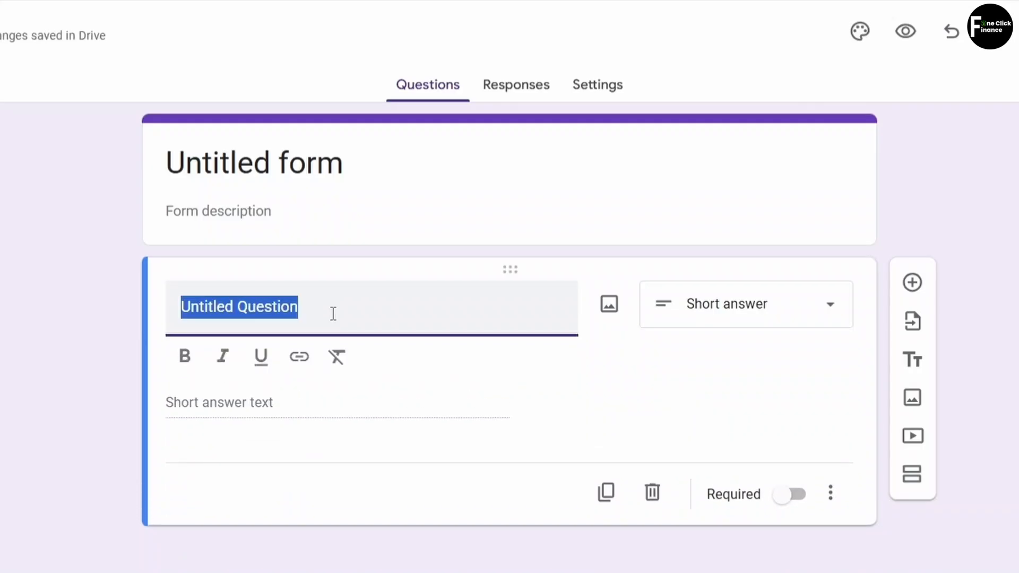
type("Your ")
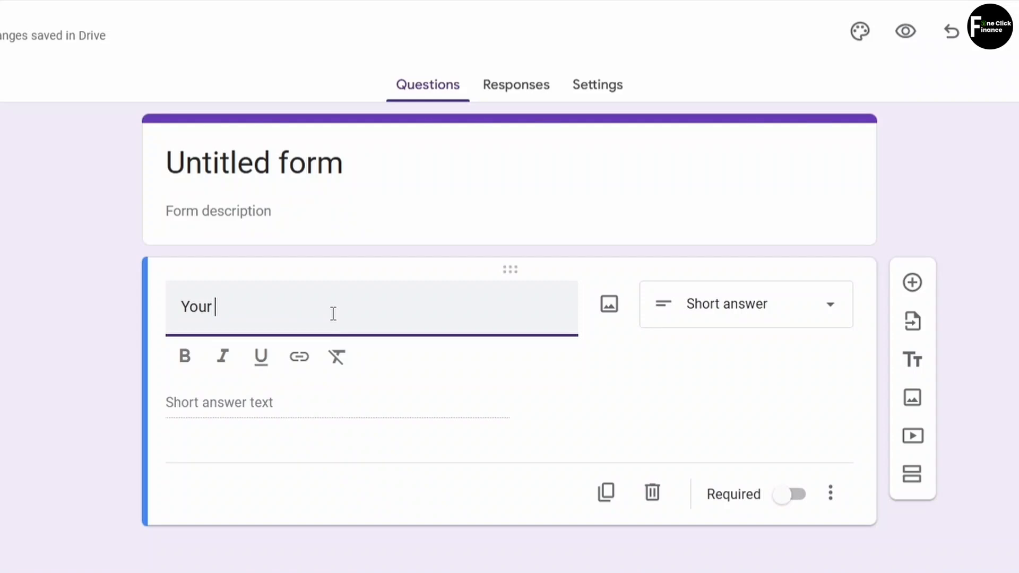
type("Nmae")
type("me")
type("ame?")
left_click(636, 441)
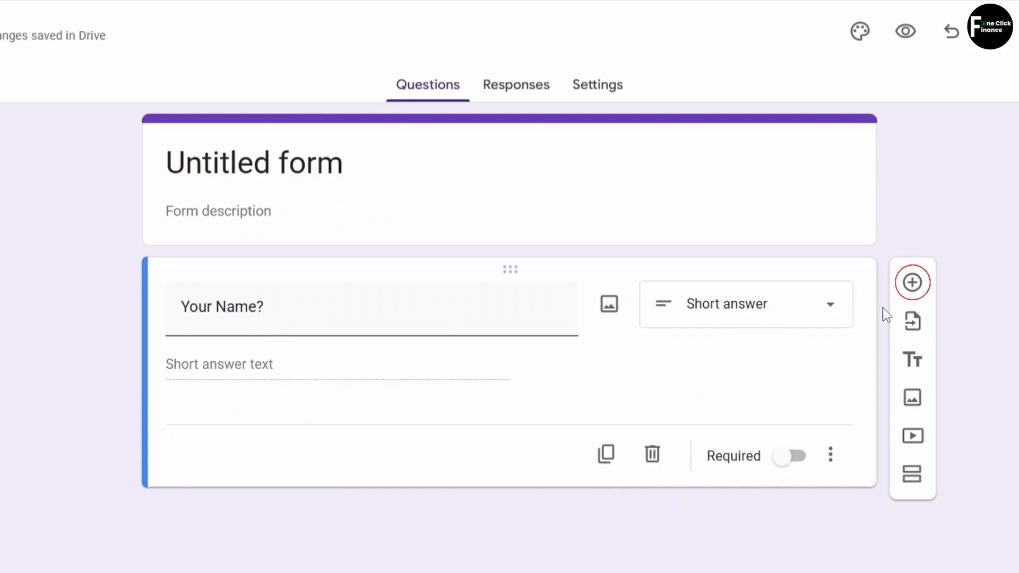
Step: Add a Multiple choice question titled "Gender" below the name question
left_click(915, 293)
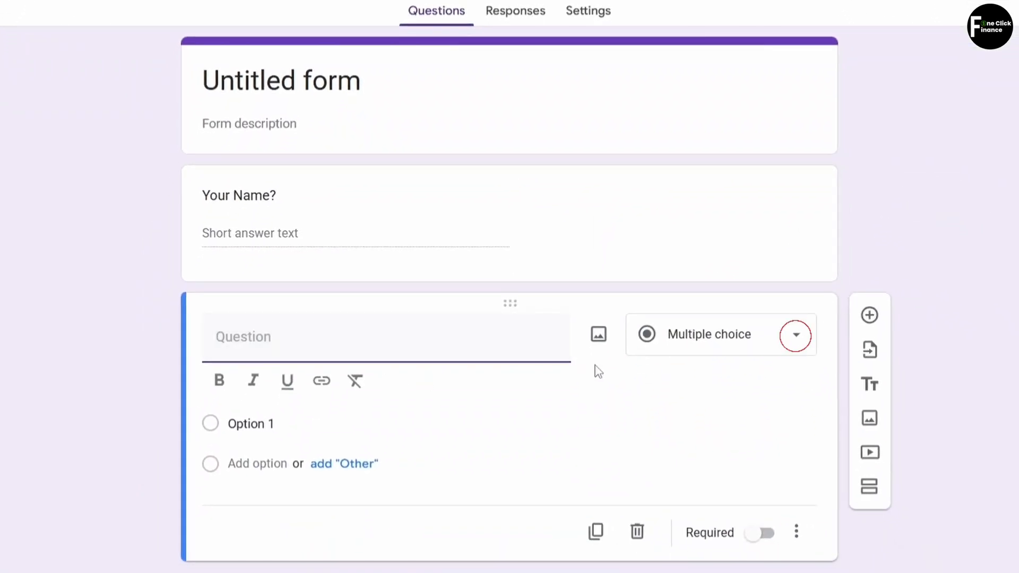
left_click(719, 345)
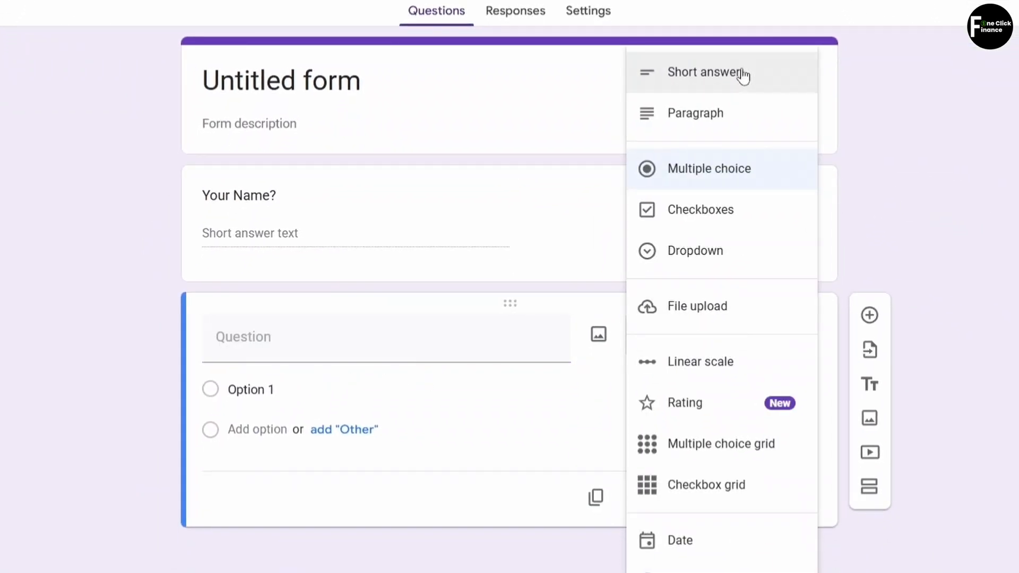
left_click(732, 177)
left_click(264, 351)
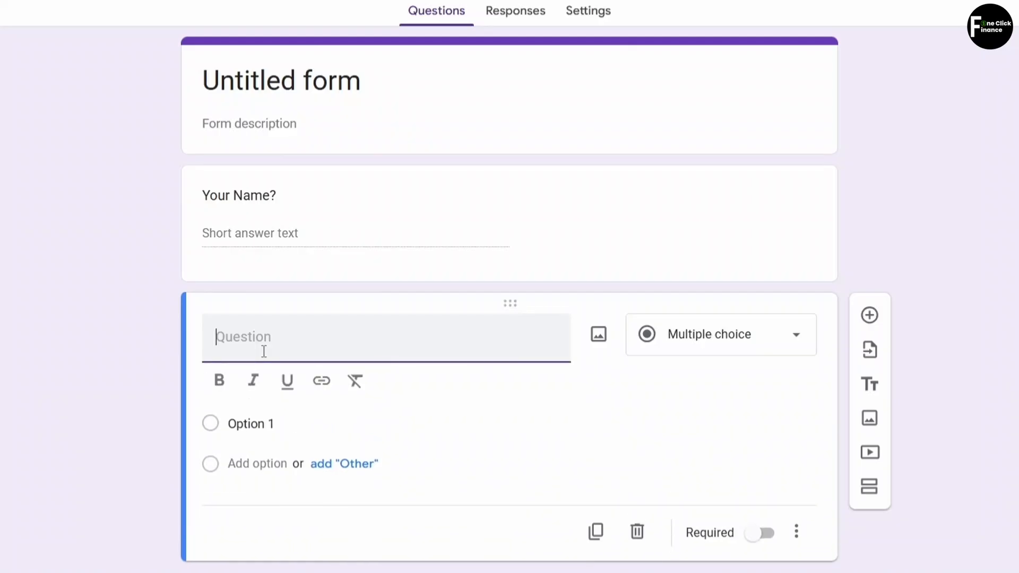
type("GE")
Step: Give the Gender question the options Male, Female and Prefer not to say
left_click(266, 424)
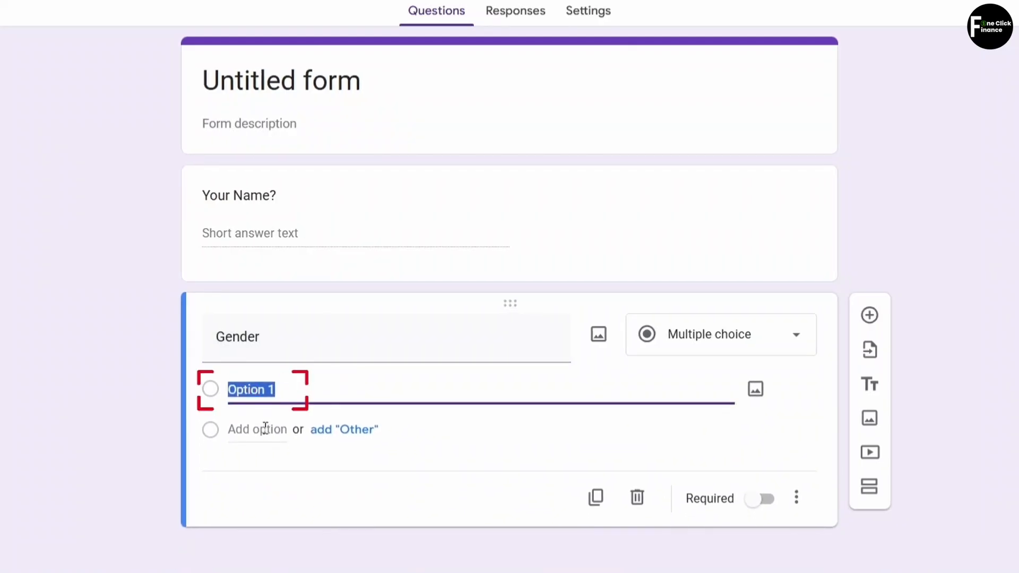
type("Male")
key("Tab")
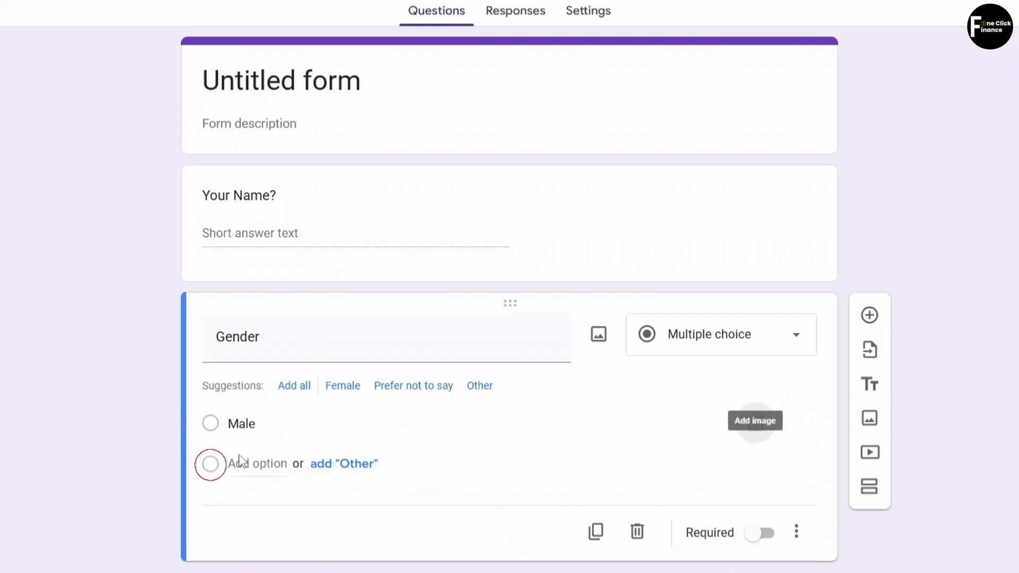
left_click(265, 465)
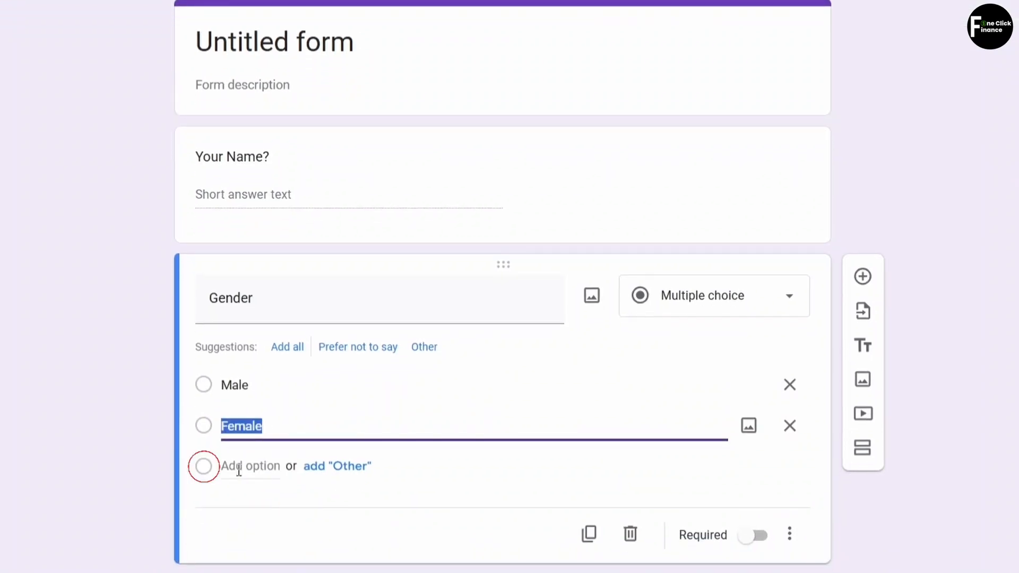
left_click(239, 467)
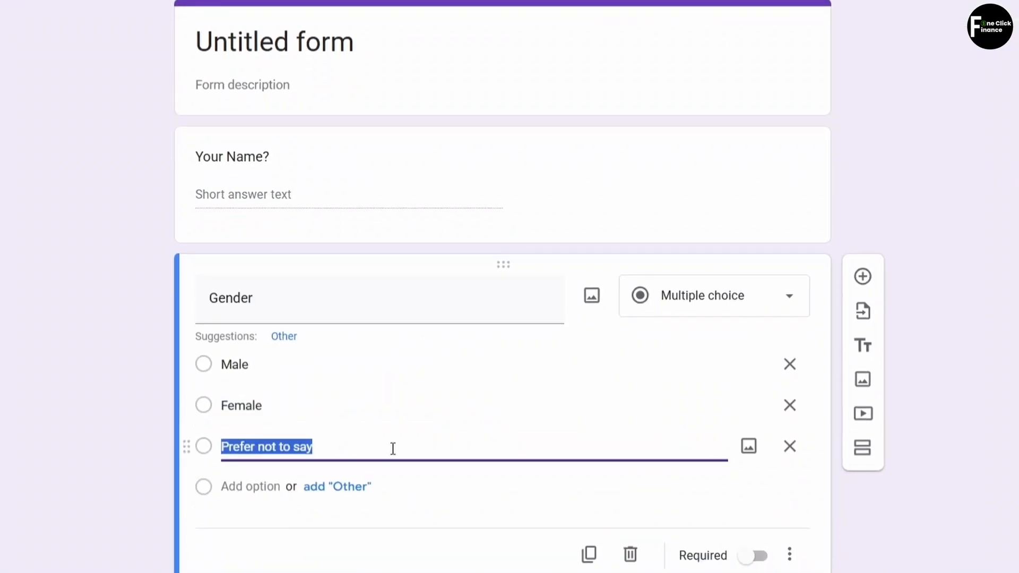
left_click(458, 508)
scroll(448, 440, "down", 1)
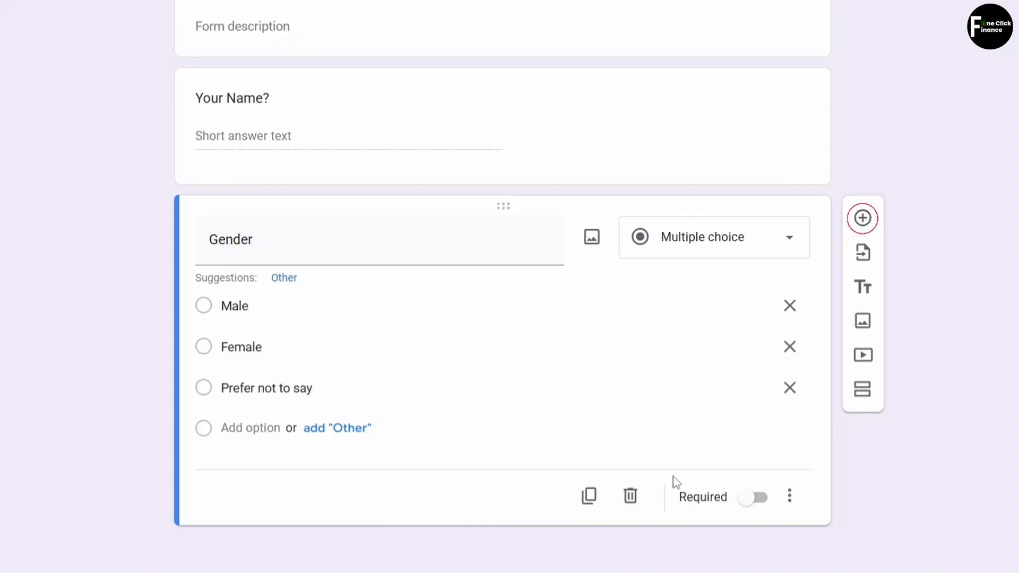
Step: Add a Checkboxes question titled "Your food preference" below the Gender question
left_click(863, 217)
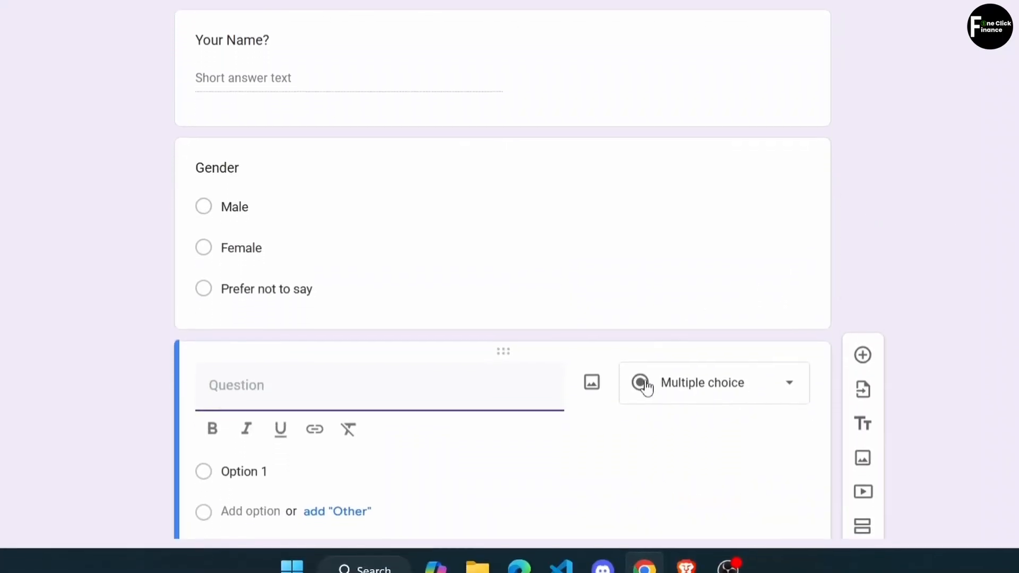
left_click(778, 380)
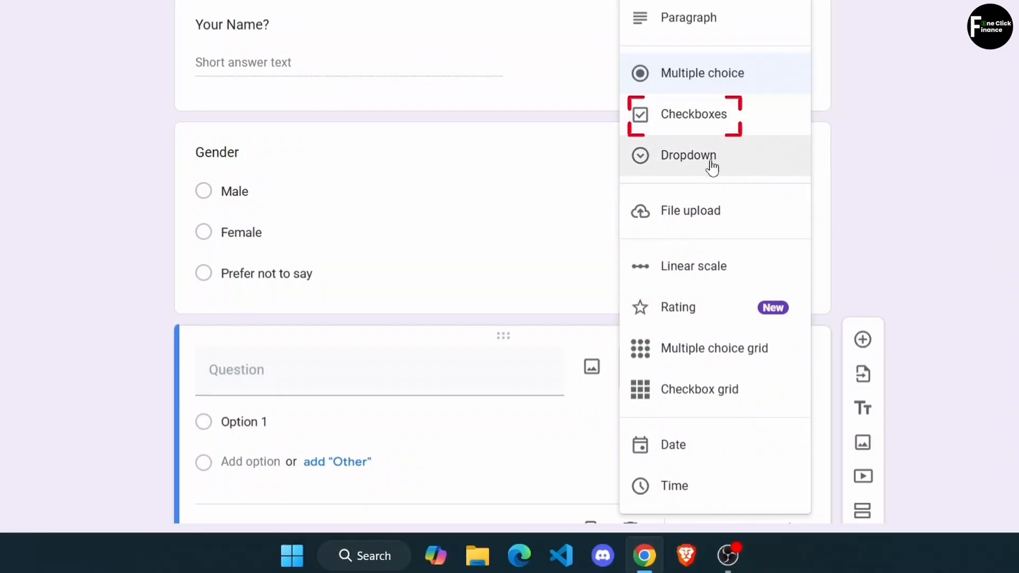
left_click(706, 126)
scroll(413, 371, "down", 2)
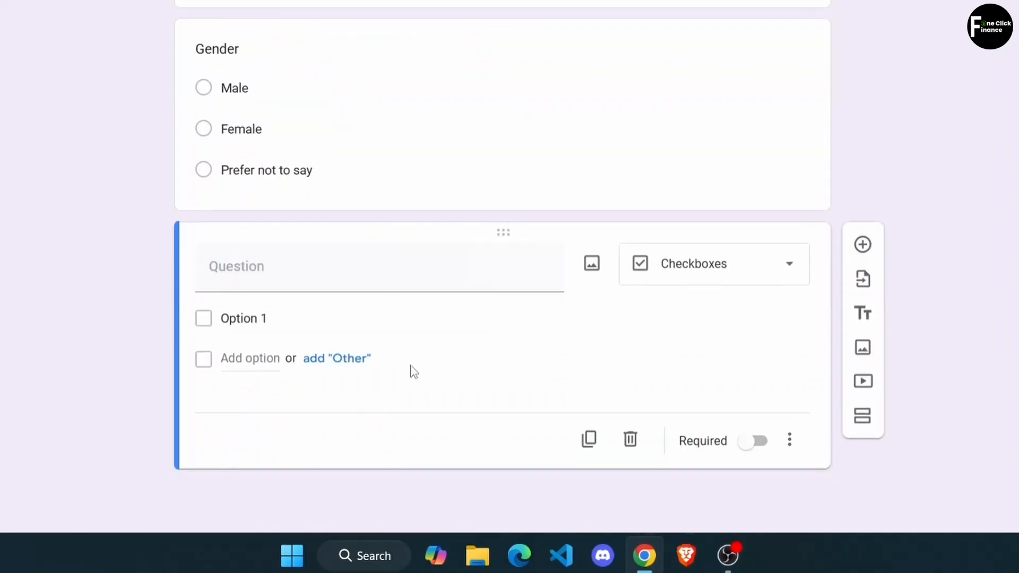
left_click(263, 281)
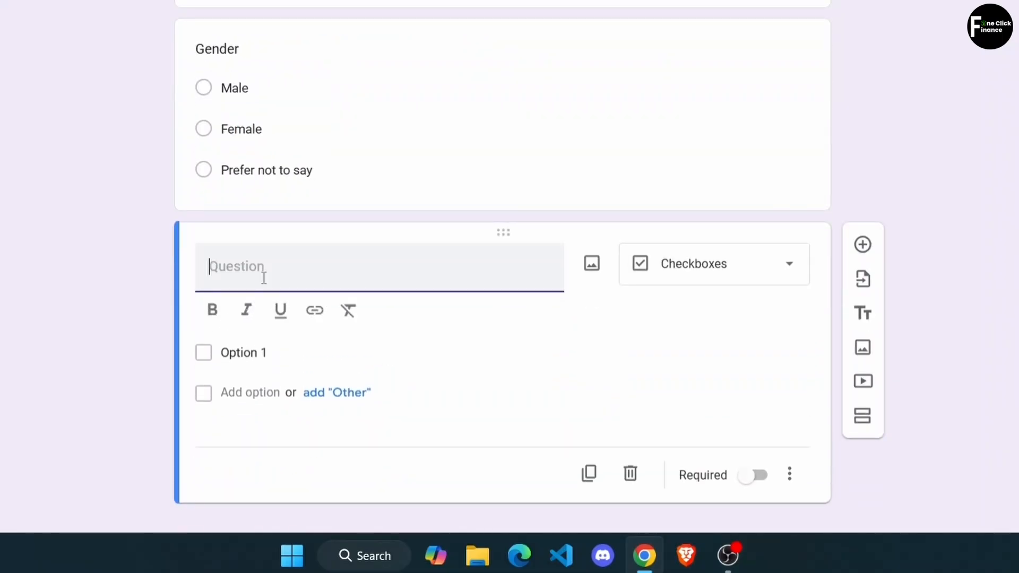
type("Your food preference")
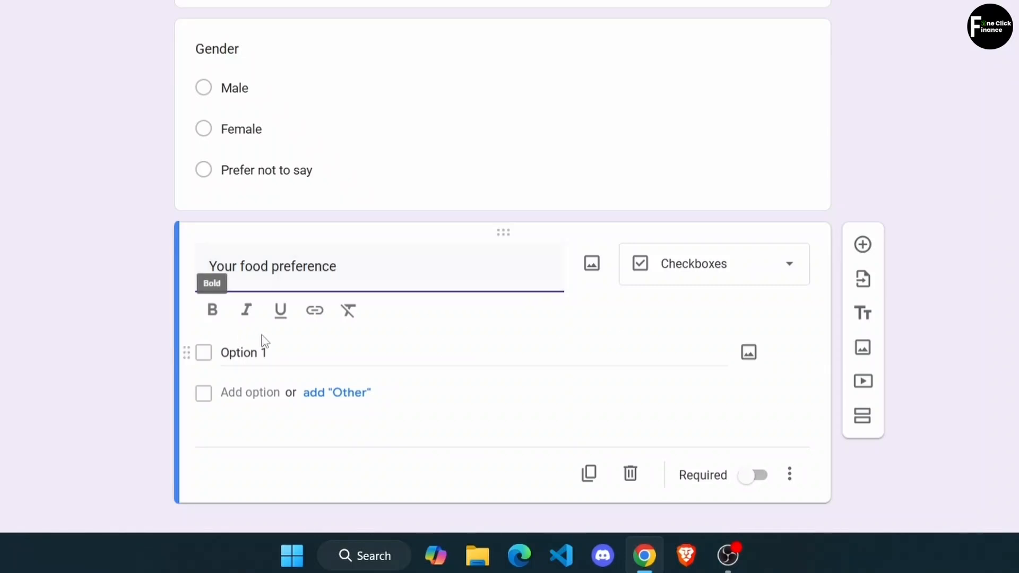
Step: Give the food preference question the options Veg, Non-veg and Vegan
left_click(264, 352)
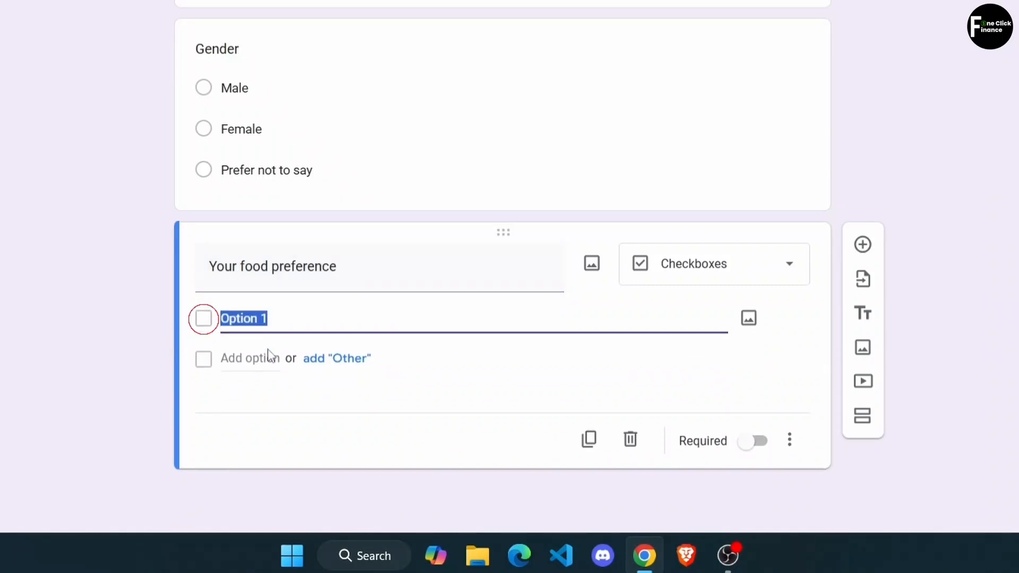
type("VEe")
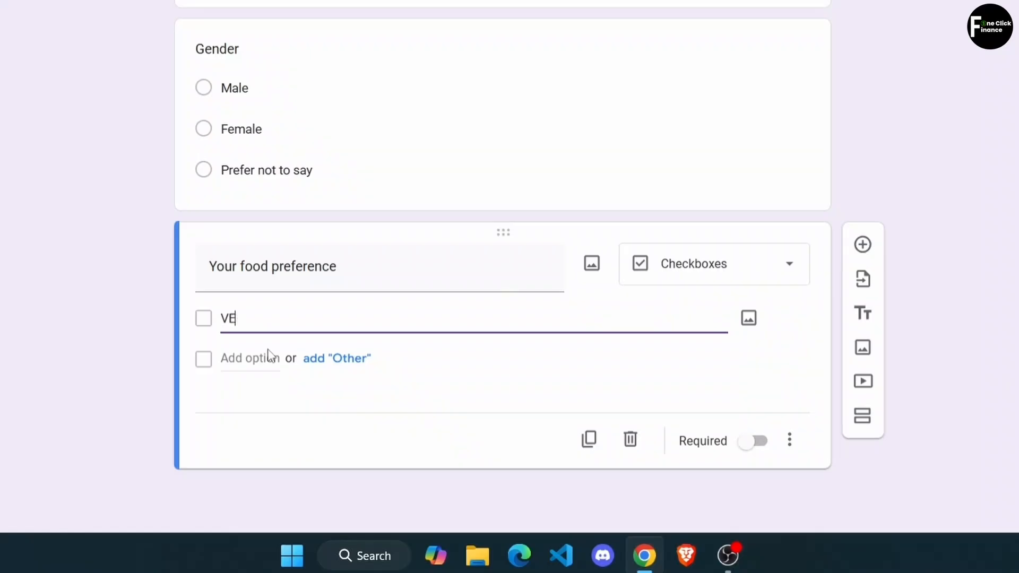
key("BackSpace")
type("eg")
left_click(250, 361)
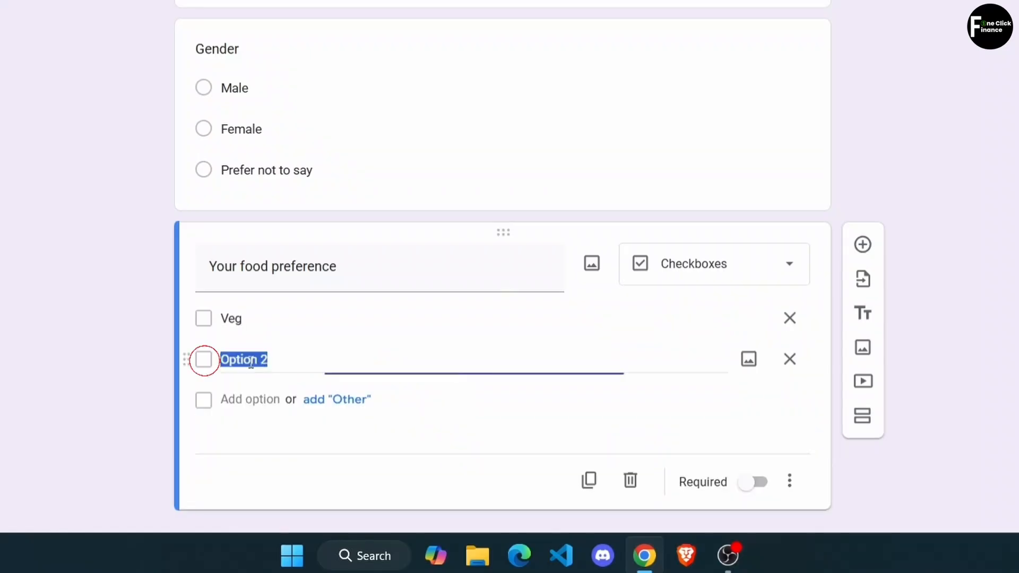
type("Non-veg")
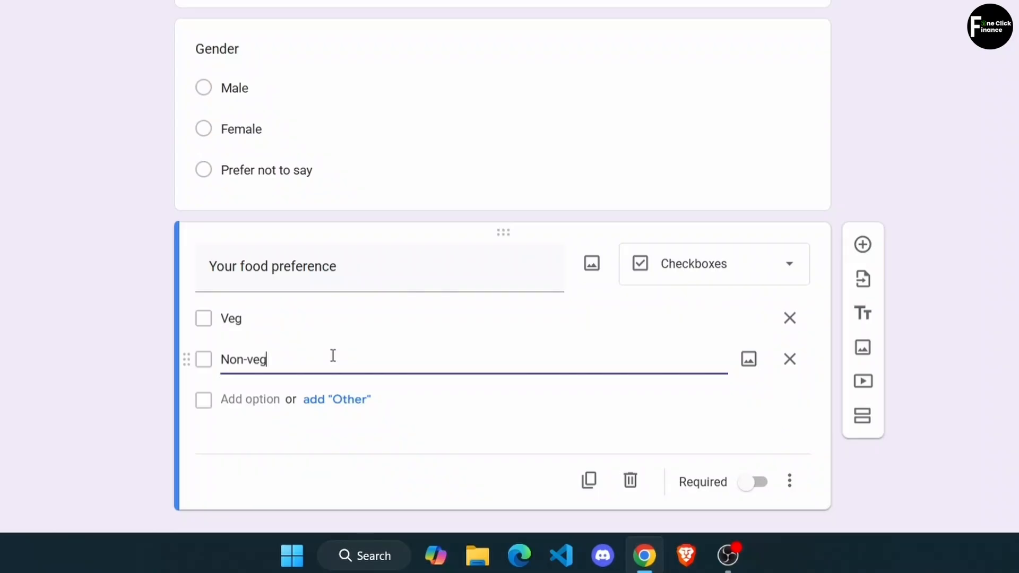
left_click(242, 399)
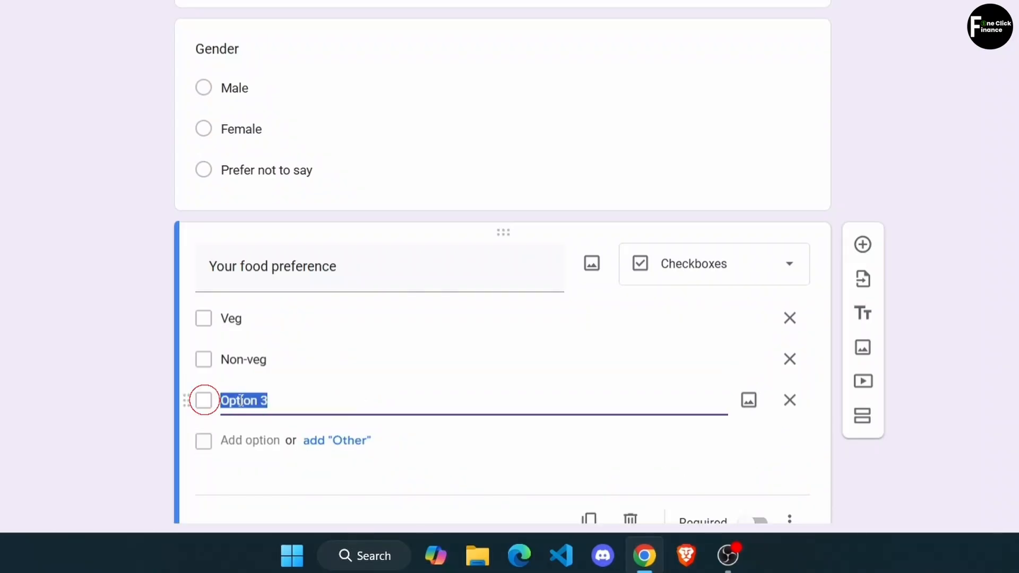
type("Vegan")
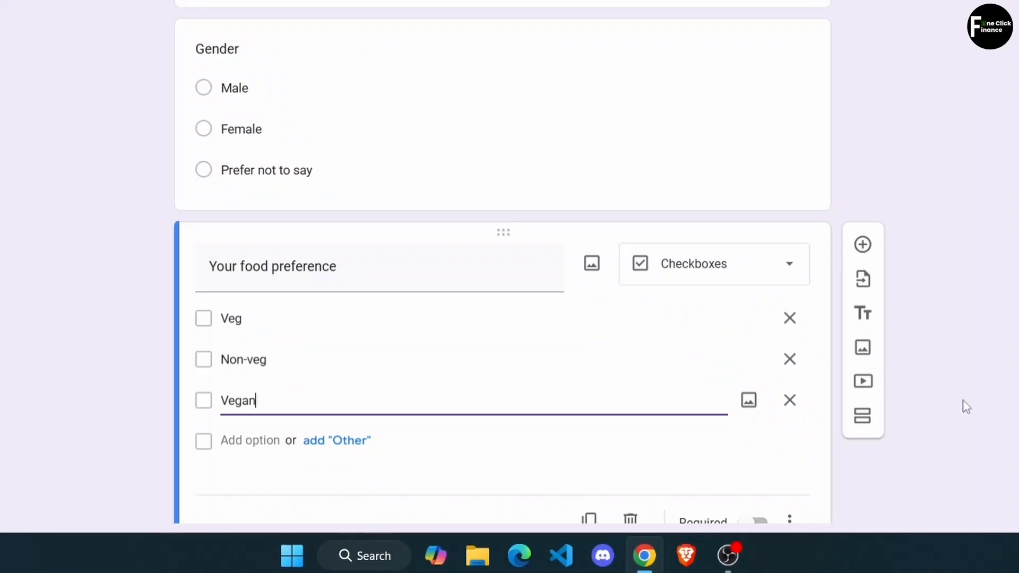
Step: Change the food preference question's type to Multiple choice
scroll(962, 399, "down", 1)
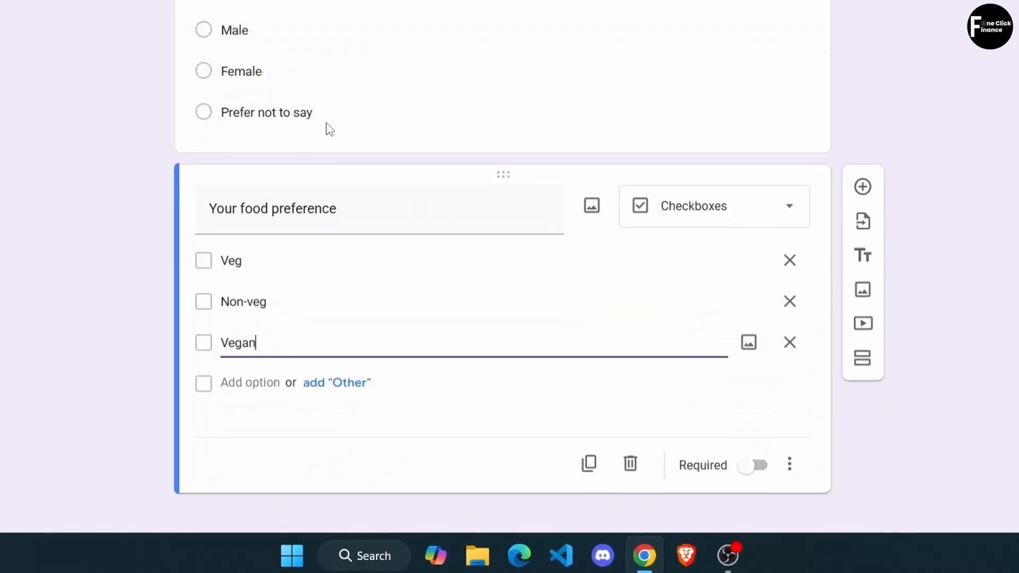
left_click(709, 211)
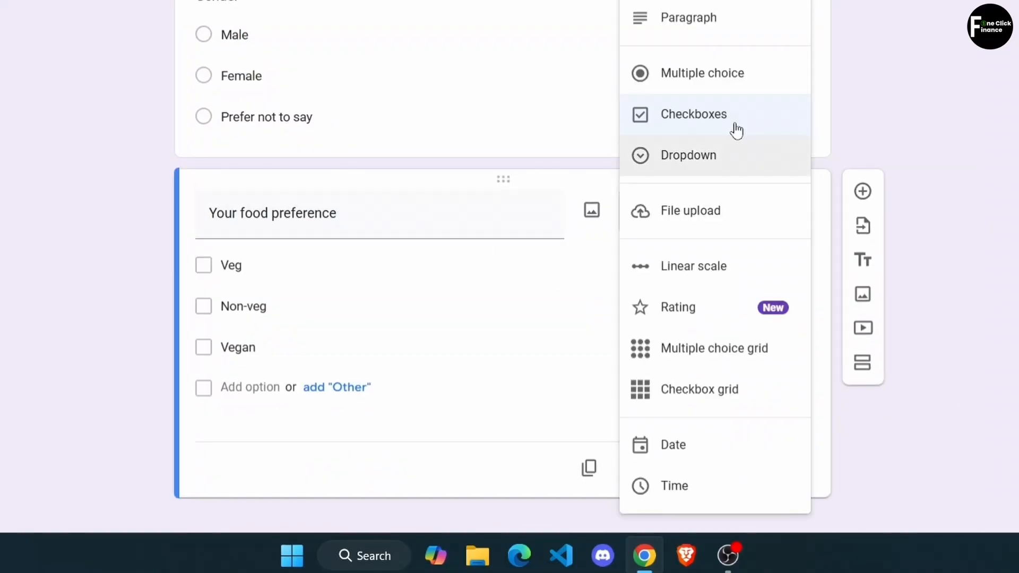
left_click(695, 74)
scroll(959, 376, "down", 1)
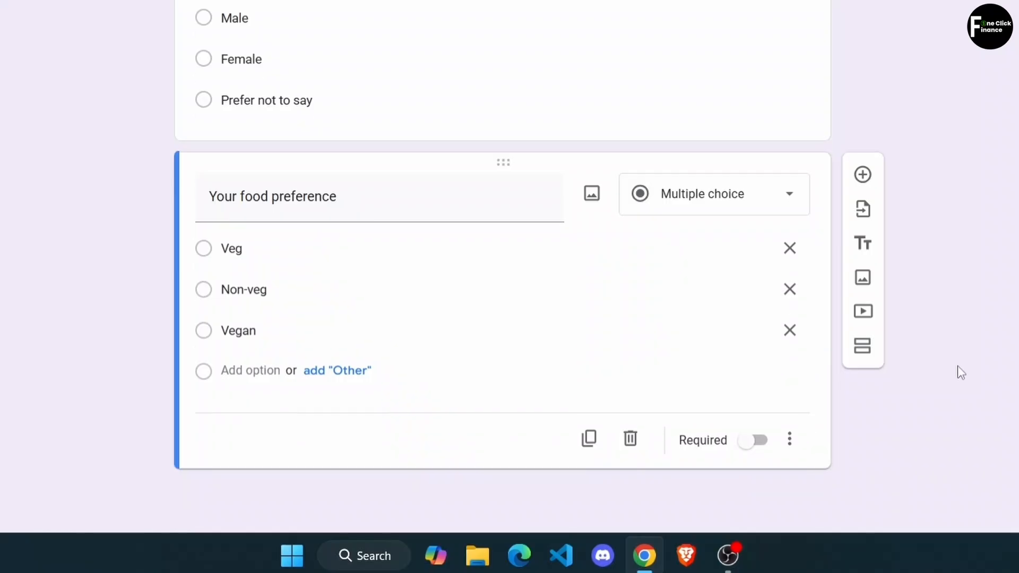
Step: Add a new question below the food preference question and set its type to Paragraph
left_click(863, 175)
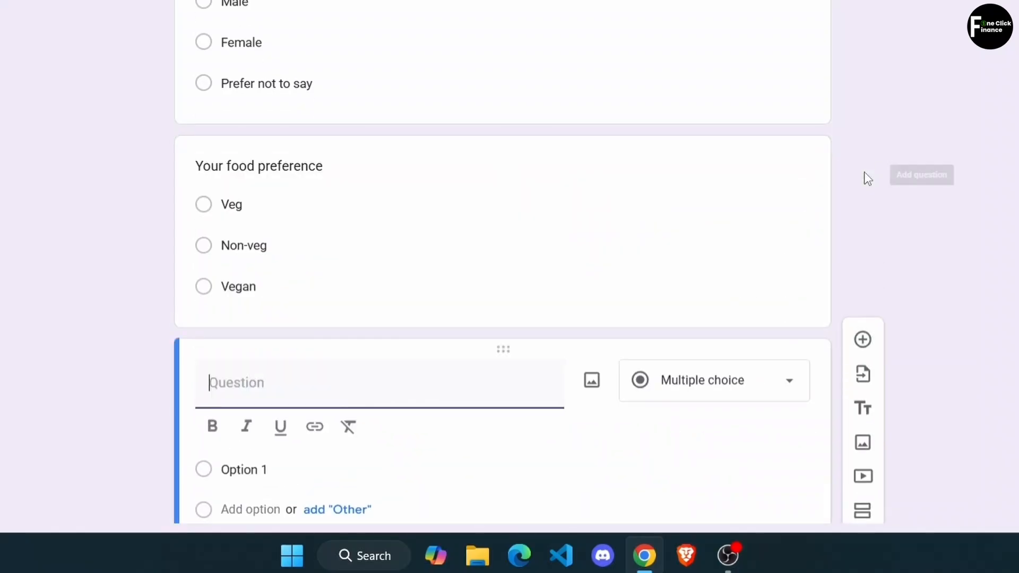
left_click(684, 396)
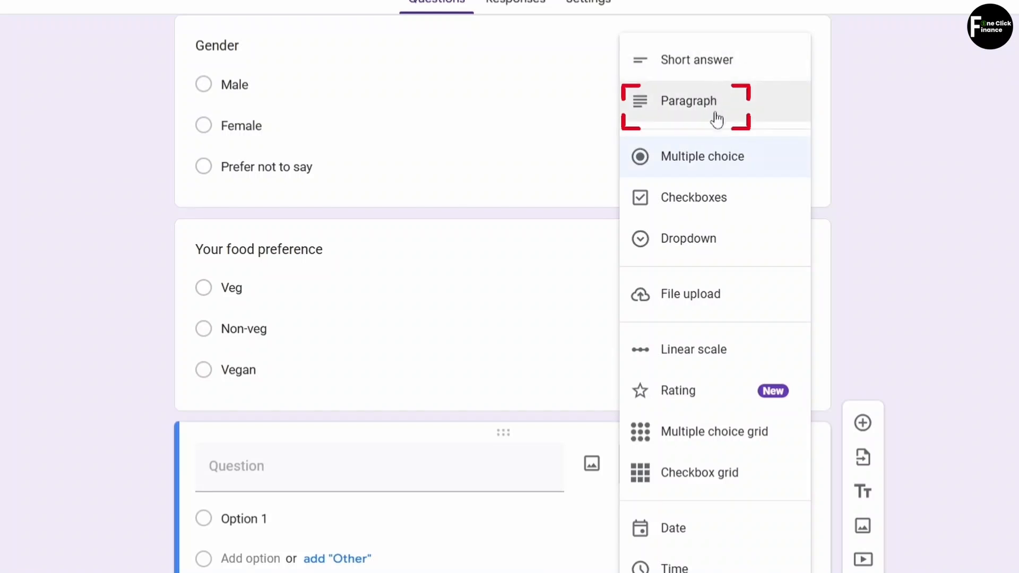
left_click(896, 222)
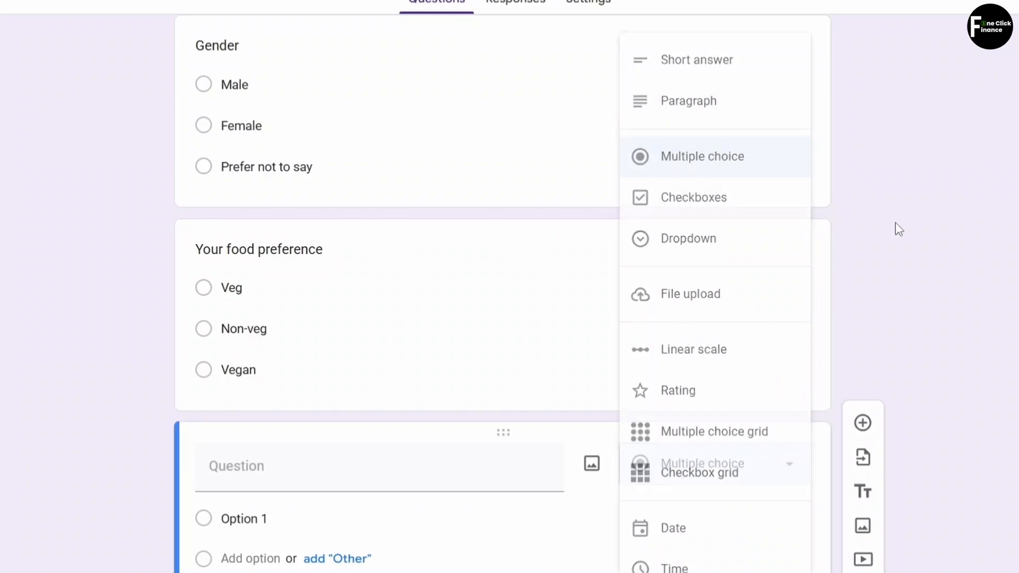
scroll(727, 477, "down", 2)
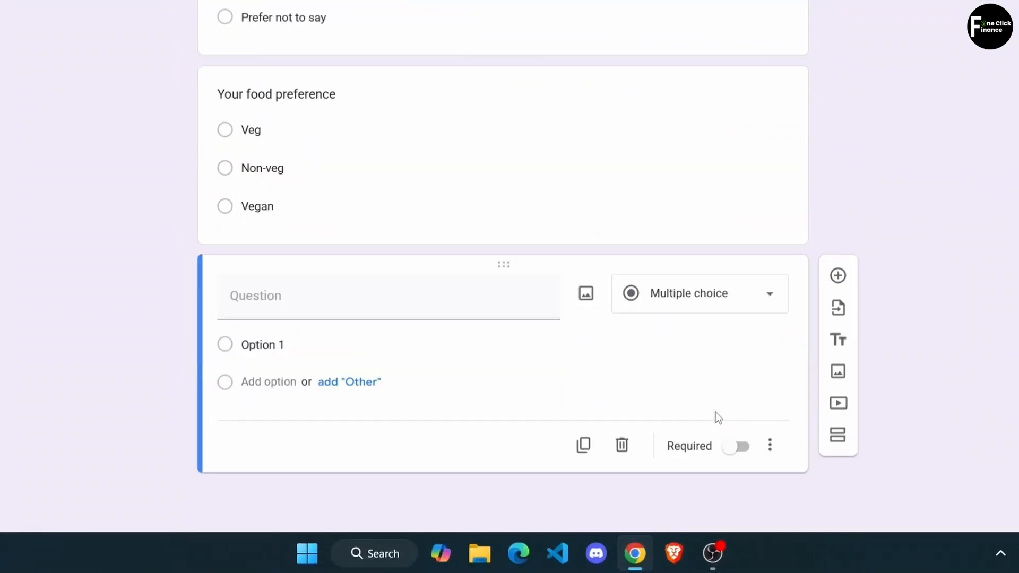
left_click(758, 313)
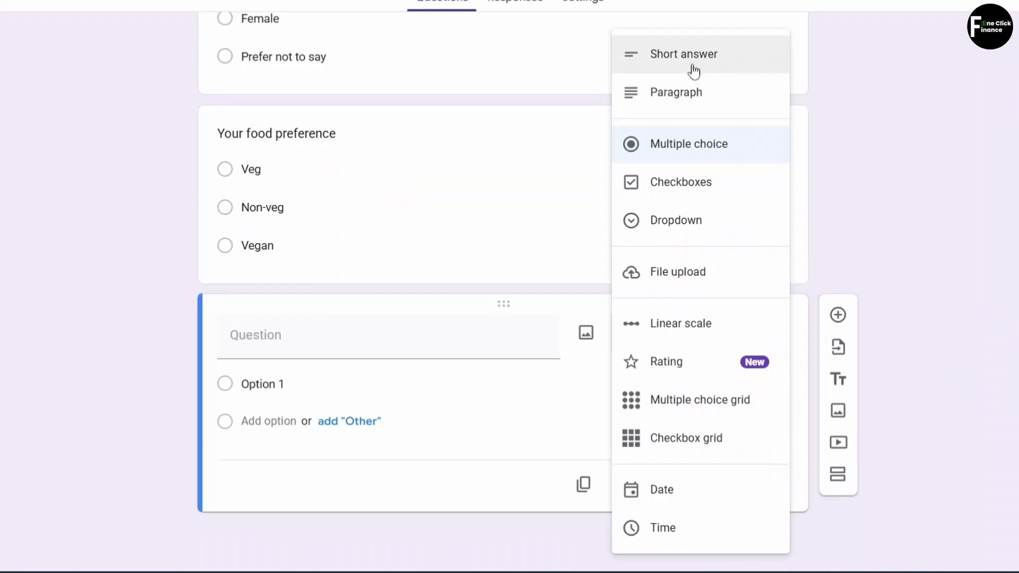
left_click(687, 91)
Step: Title the new paragraph question "How did you hear about us?"
left_click(292, 366)
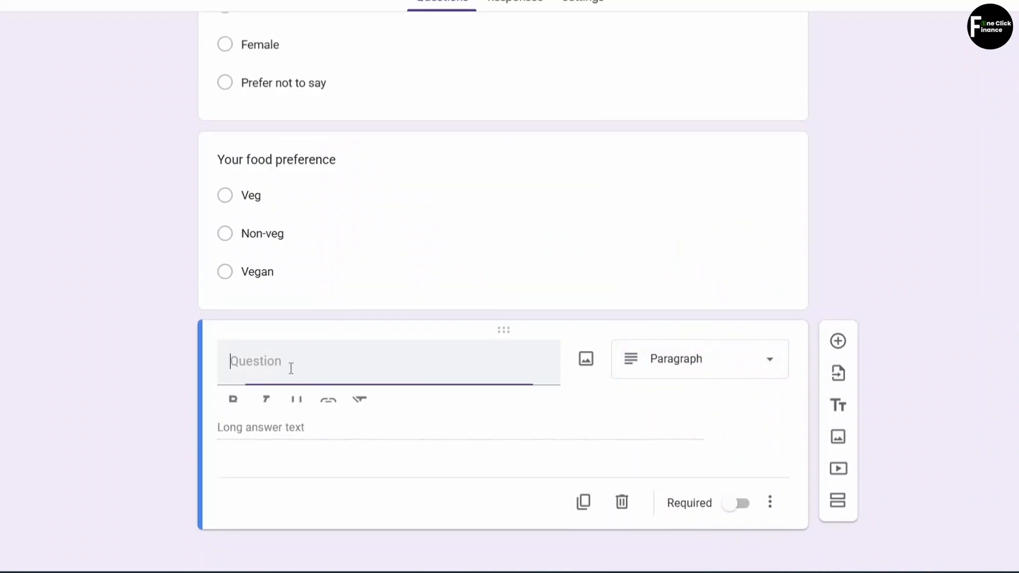
type("How di")
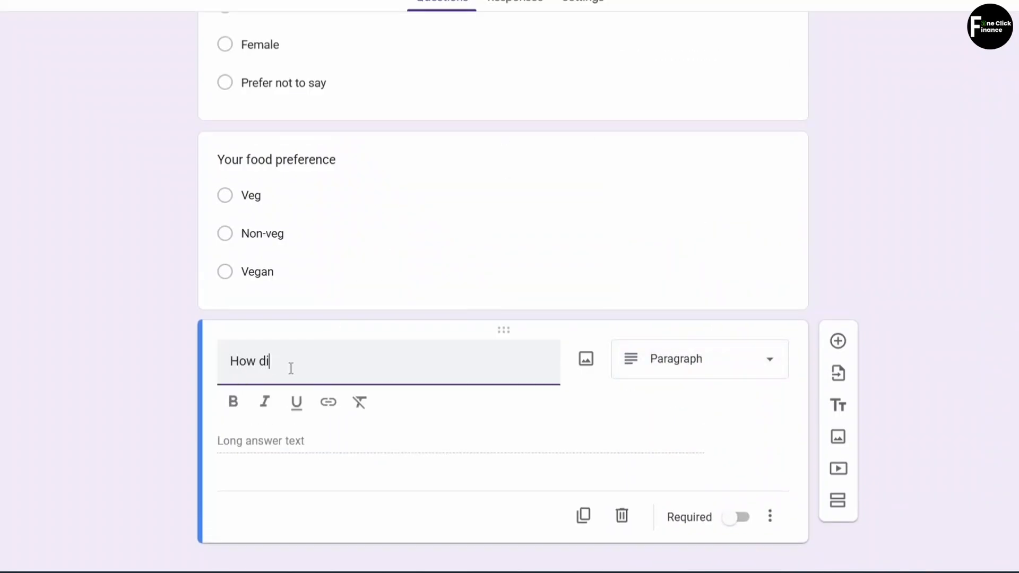
type("d you hear baou")
key("BackSpace")
key("BackSpace")
key("BackSpace")
key("BackSpace")
type("about us?")
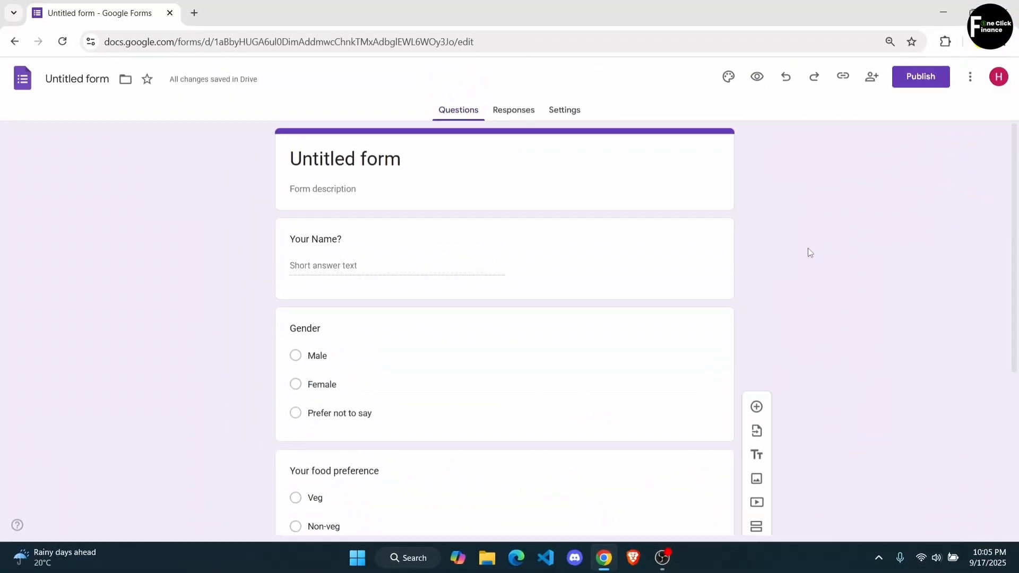
Step: Replace the "Untitled form" heading above the questions with the title "Survey"
left_click(349, 154)
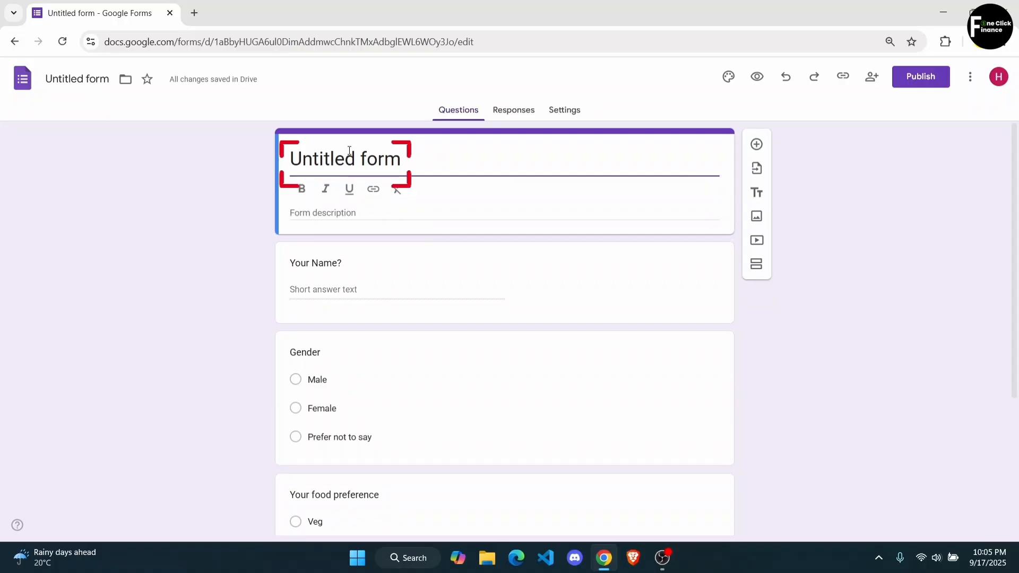
left_click_drag(413, 161, 226, 175)
type("Survay")
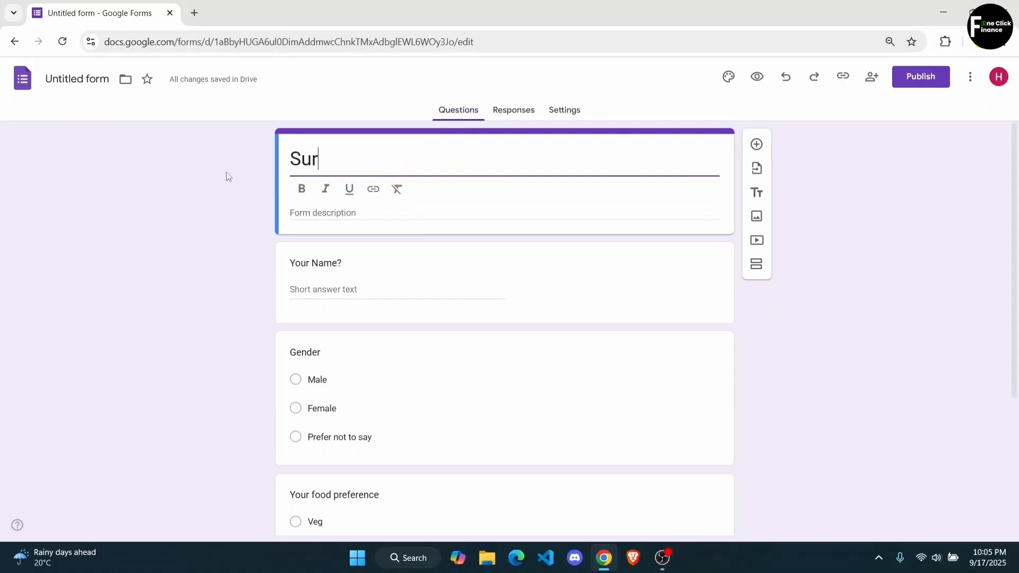
key("BackSpace")
key("BackSpace")
type("ey")
Step: Enter the placeholder text "al;sdfja;lsdjfla;fklasdjf" as the form description
left_click(325, 216)
type("al;sdfj")
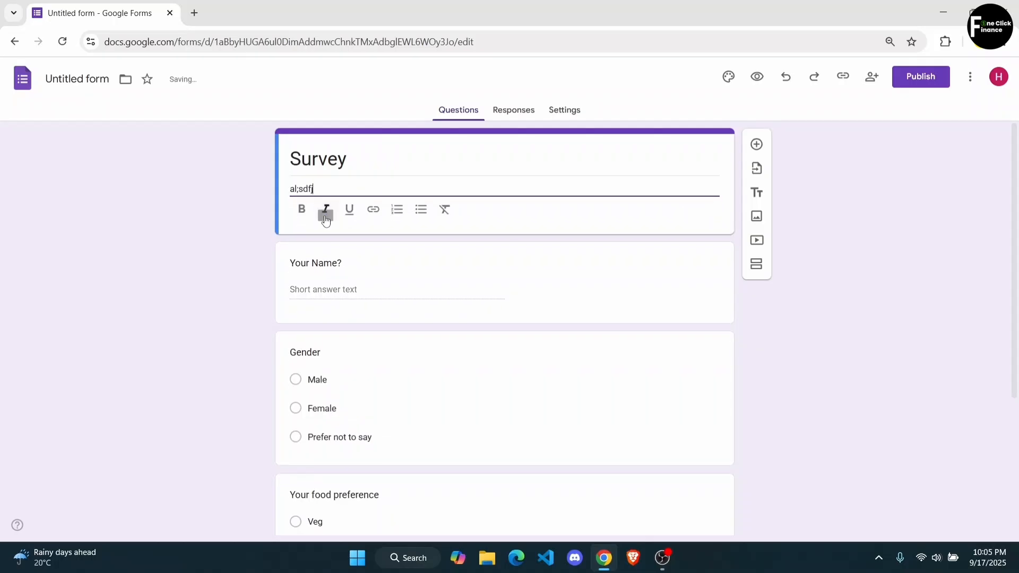
type("a;lsdjfla;fklasdjf")
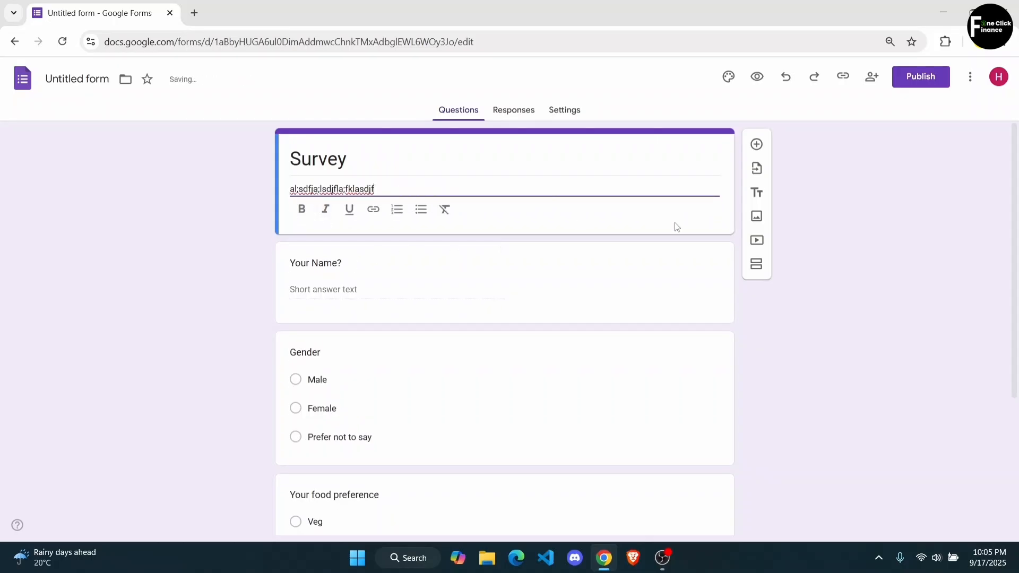
left_click(846, 274)
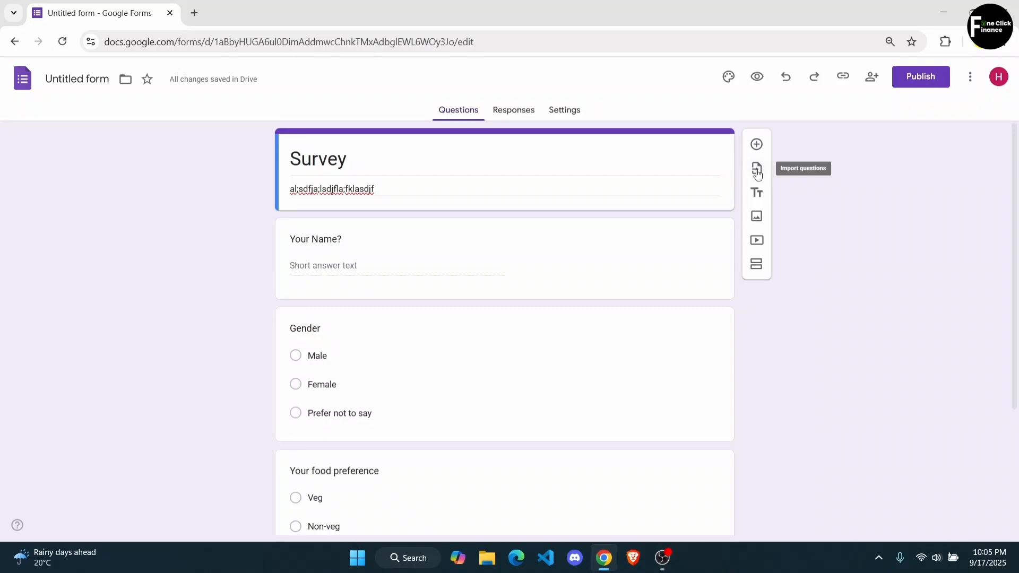
left_click(757, 217)
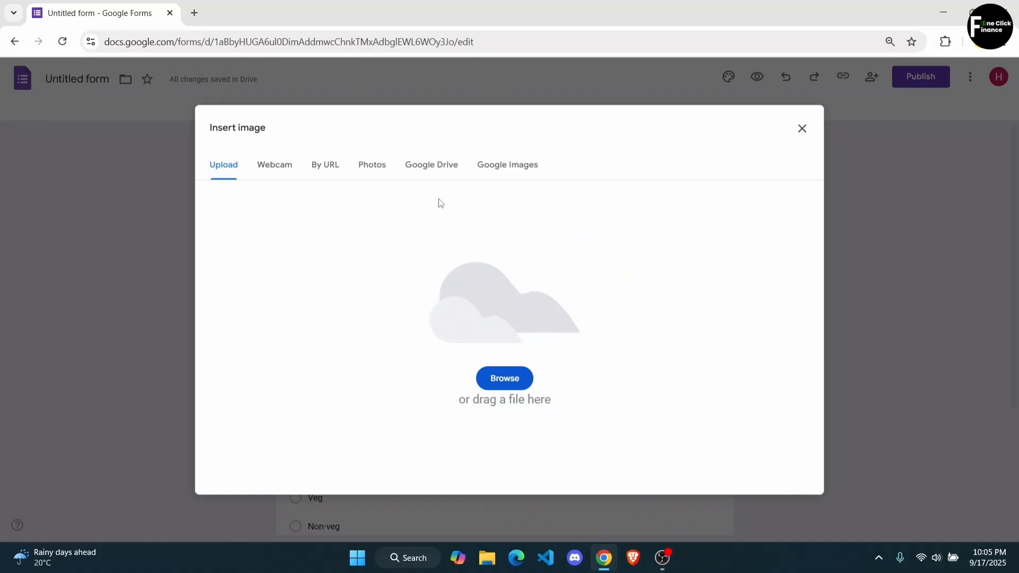
left_click(802, 130)
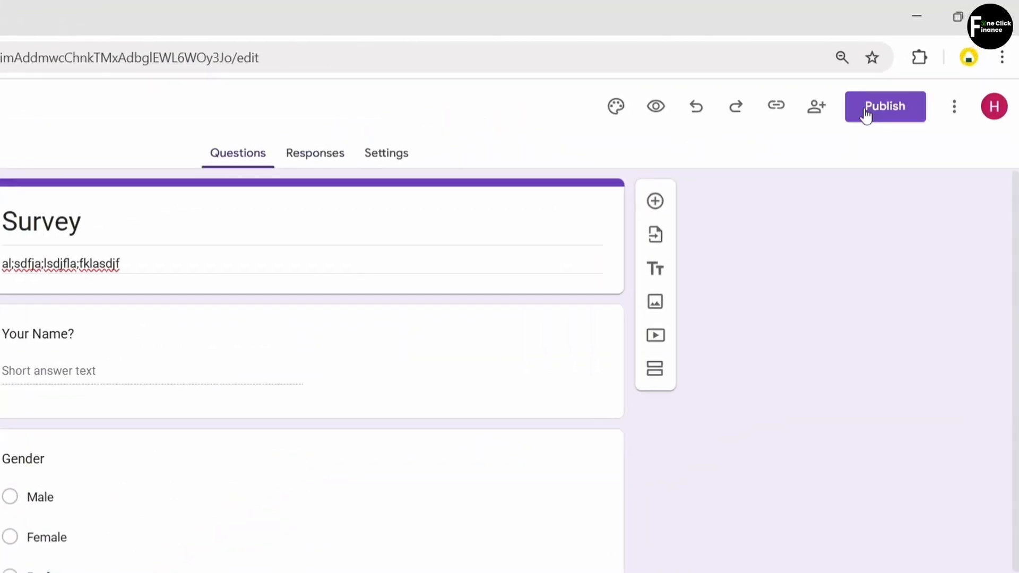
Step: Publish the form for anyone with the link and copy its shortened responder link
left_click(862, 142)
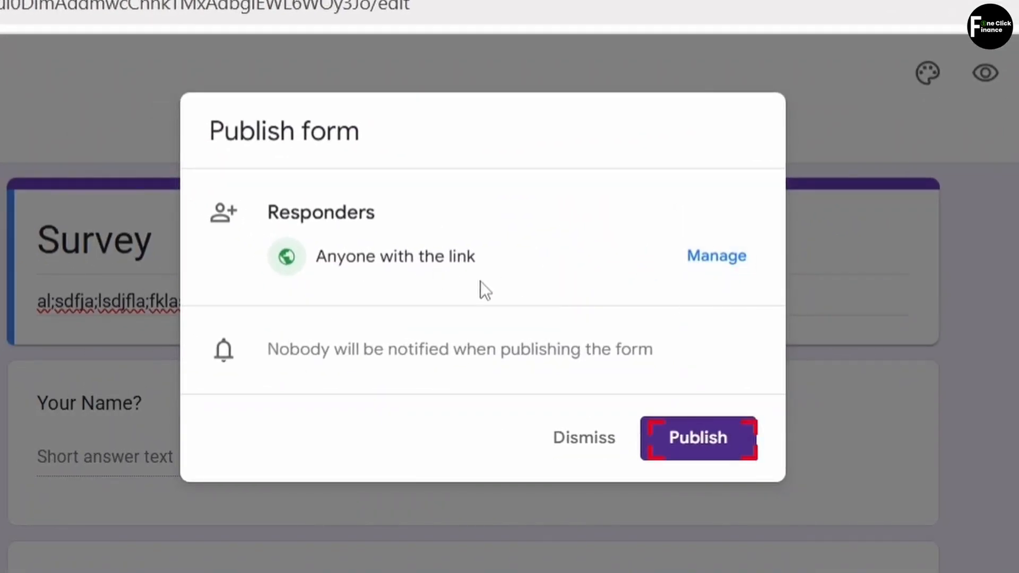
left_click(716, 438)
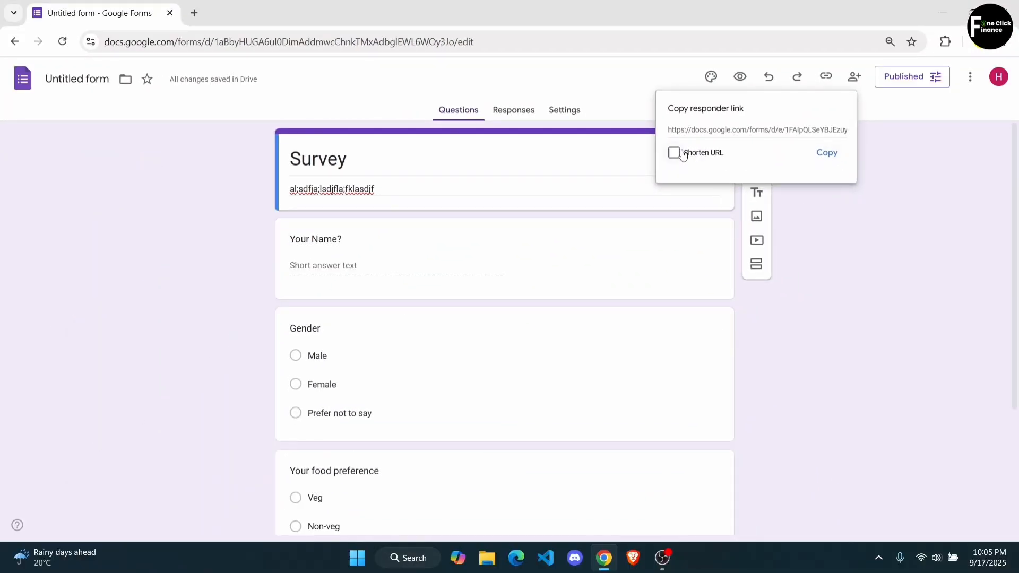
left_click(681, 154)
left_click(826, 154)
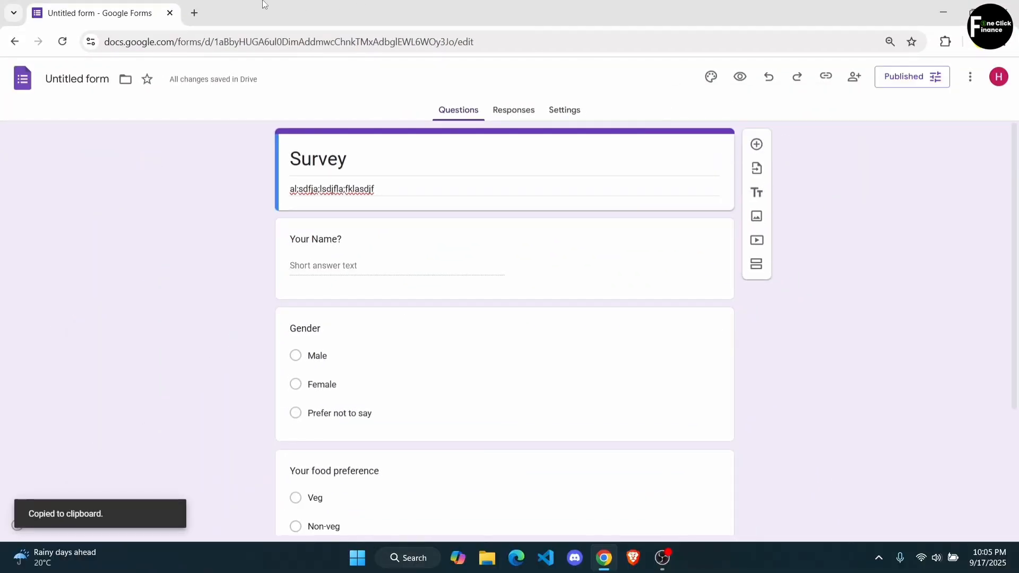
Step: Open the copied responder link in a new browser tab
left_click(194, 12)
key("ctrl+v")
key("Return")
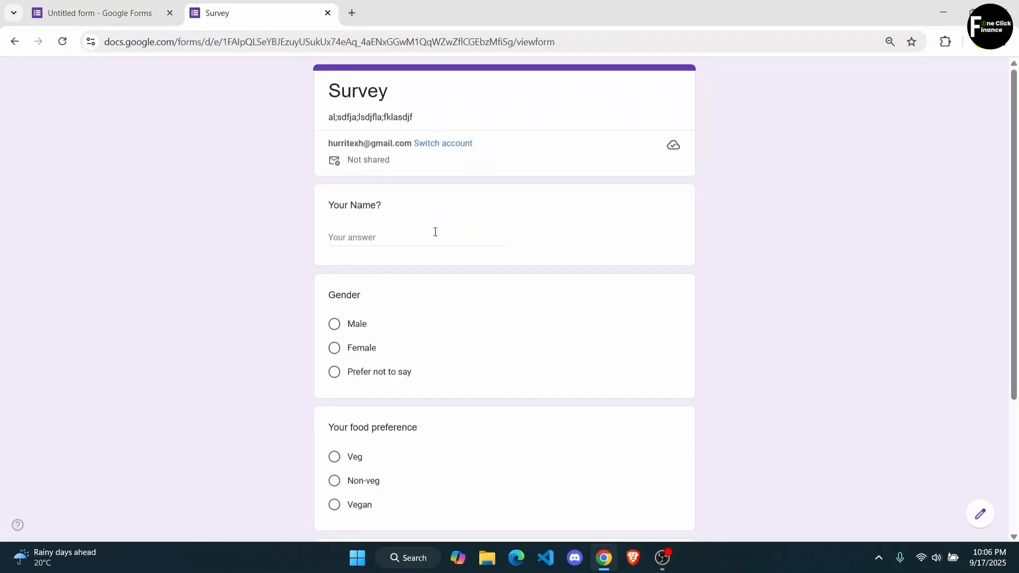
Step: Fill in the respondent's name and choose Male for Gender and Non-veg for the food preference
left_click(400, 237)
type("hurri")
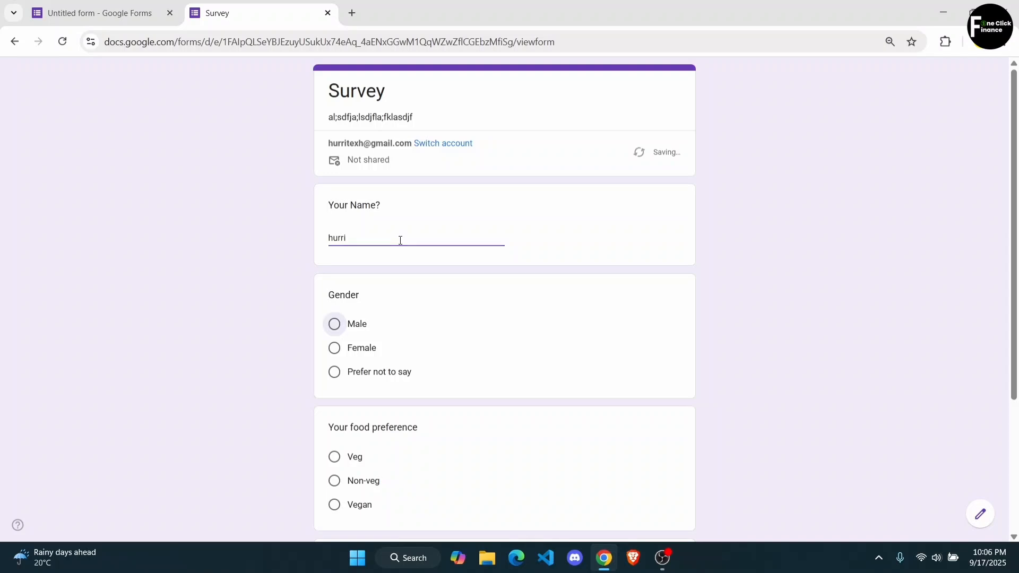
left_click(334, 325)
scroll(332, 329, "down", 3)
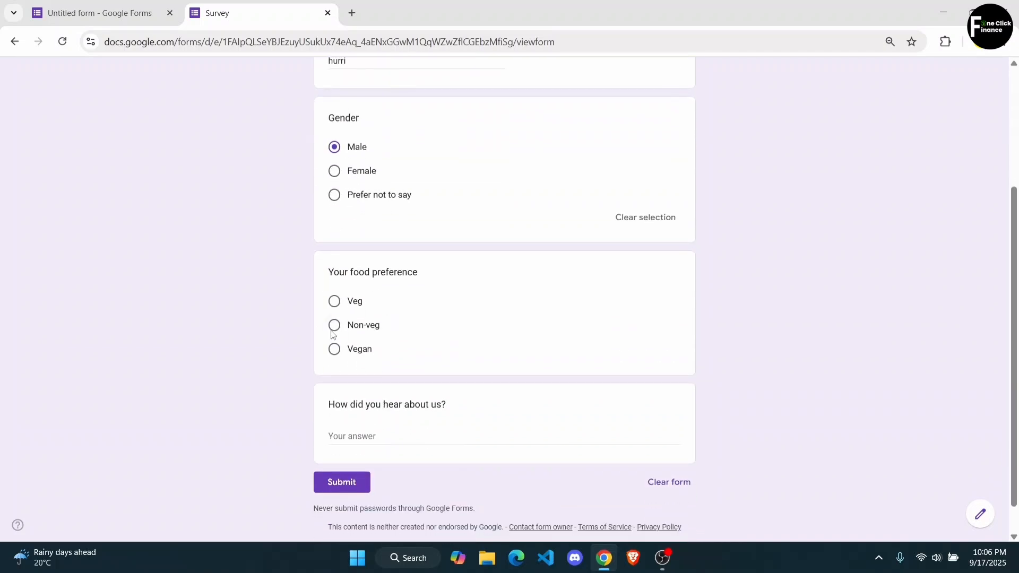
left_click(334, 326)
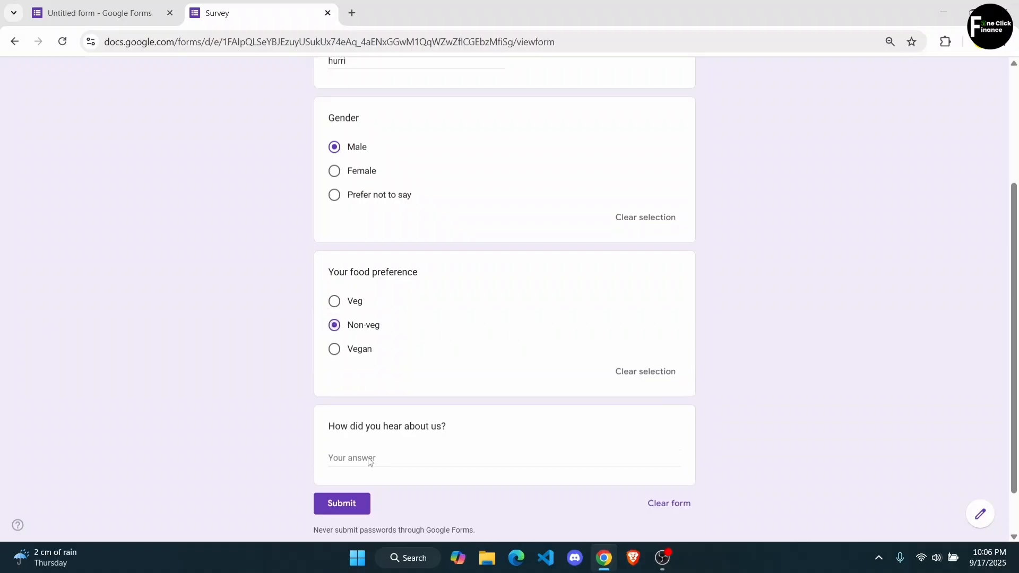
Step: Answer "How did you hear about us?" with the lines "asdl;kfjalsdjfaslkjflj" and "a;skdfa;lsdjfalskdjfa;lsdf", and submit the response
left_click(347, 464)
type("asdl;kfjalsdjfaslkjflj")
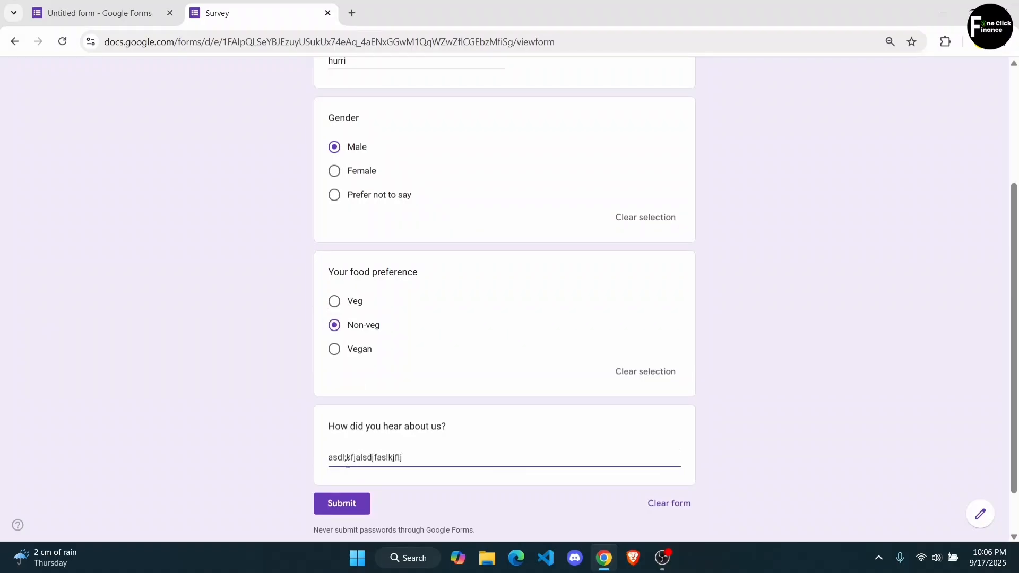
key("Return")
type("a;skdfa;lsdjfalskdjfa;lsdf")
key("Return")
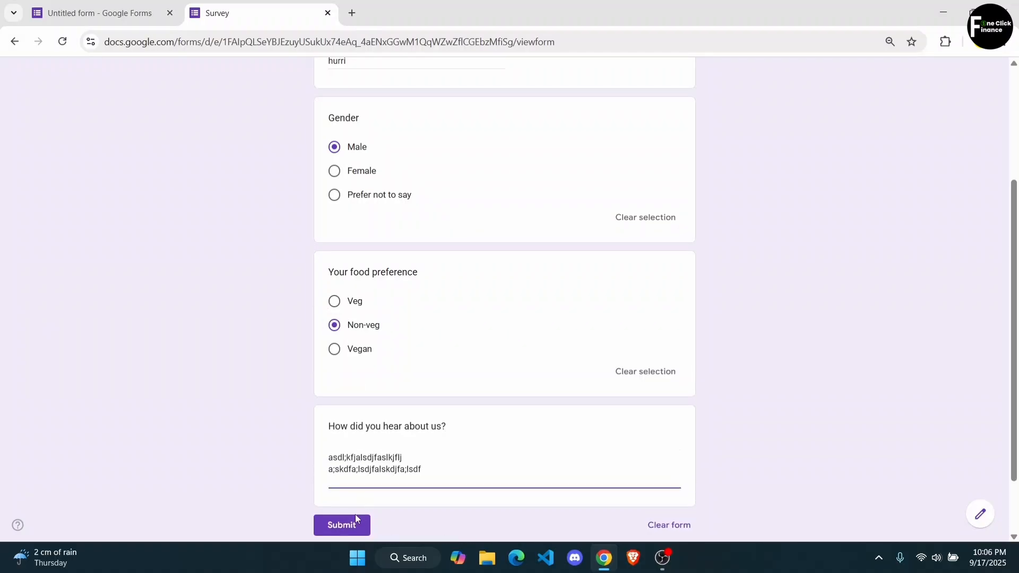
left_click(342, 528)
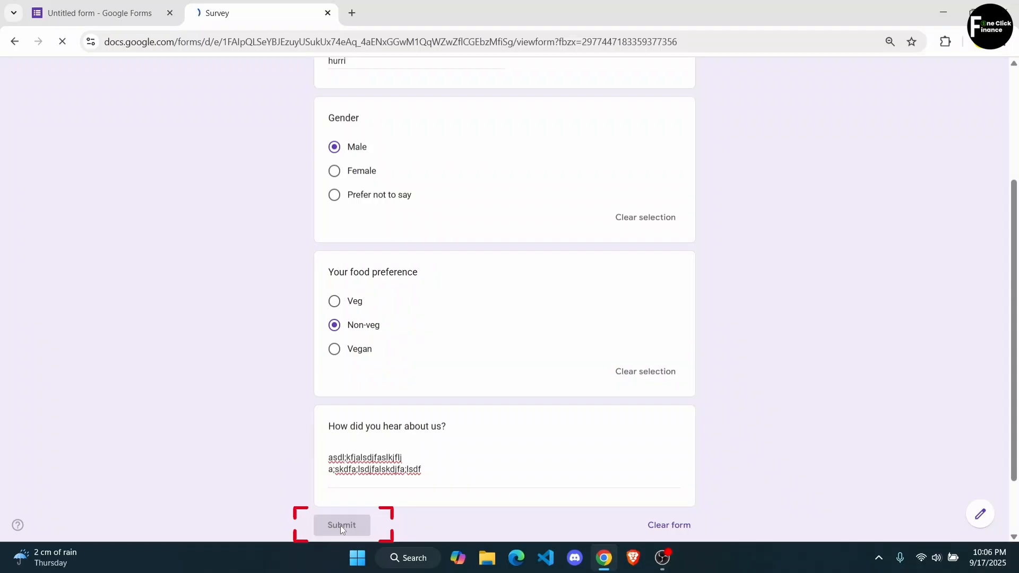
Step: Return to the form editor, examine the summary of responses for every question, and switch to the per-question view
left_click(121, 4)
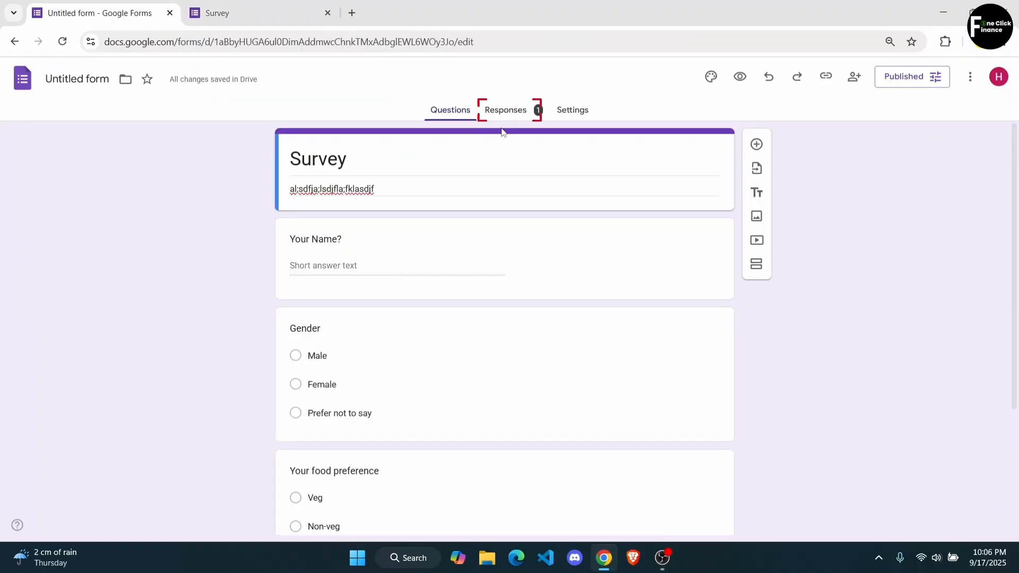
left_click(509, 111)
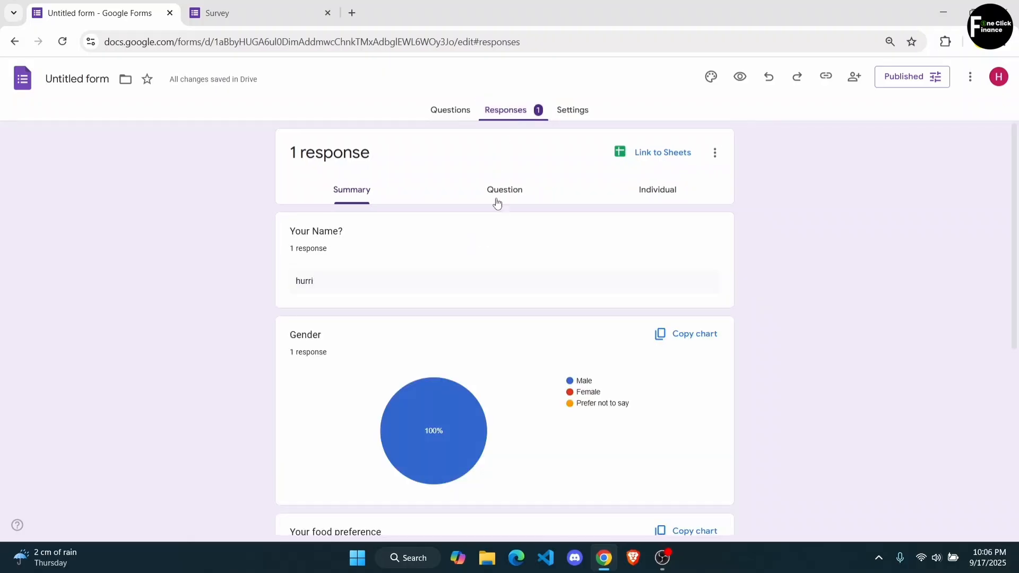
scroll(575, 168, "down", 2)
scroll(535, 424, "down", 4)
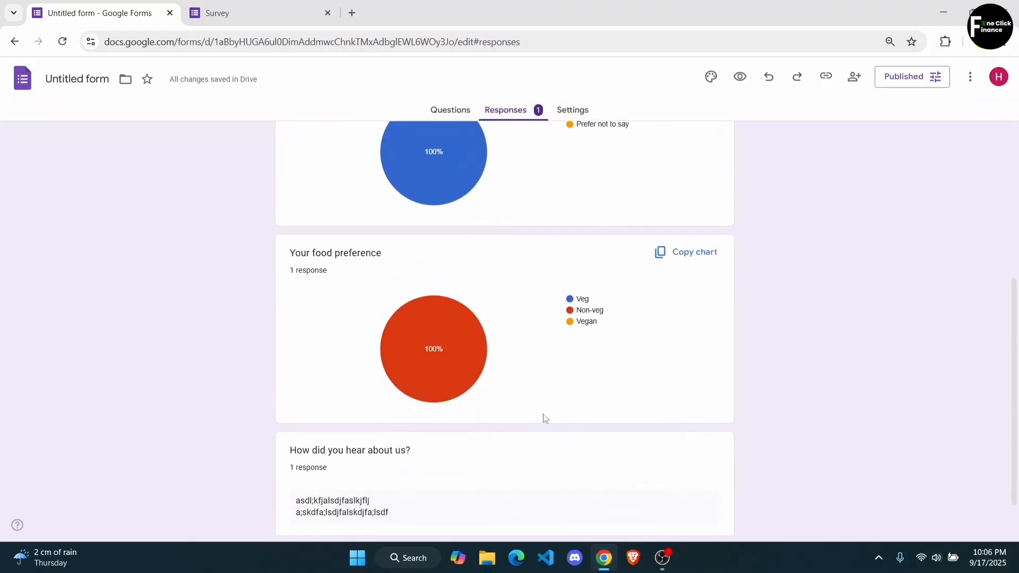
scroll(546, 409, "up", 2)
scroll(549, 410, "down", 2)
scroll(548, 409, "up", 6)
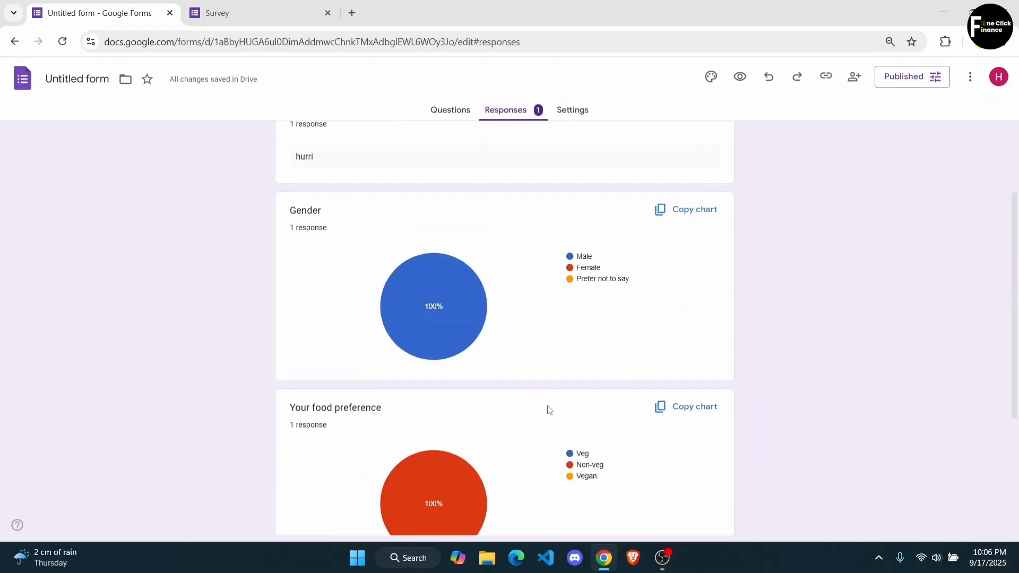
left_click(499, 184)
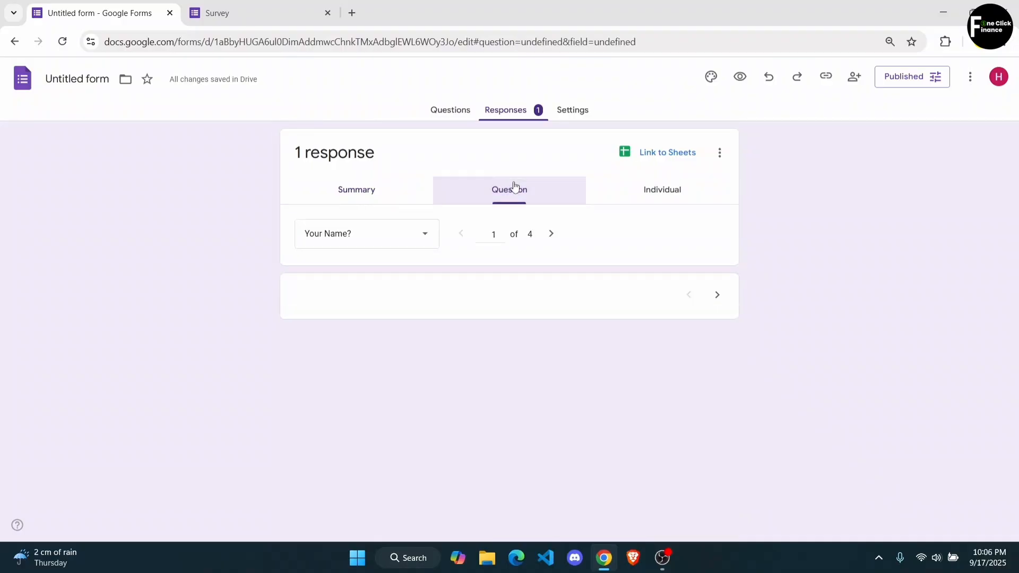